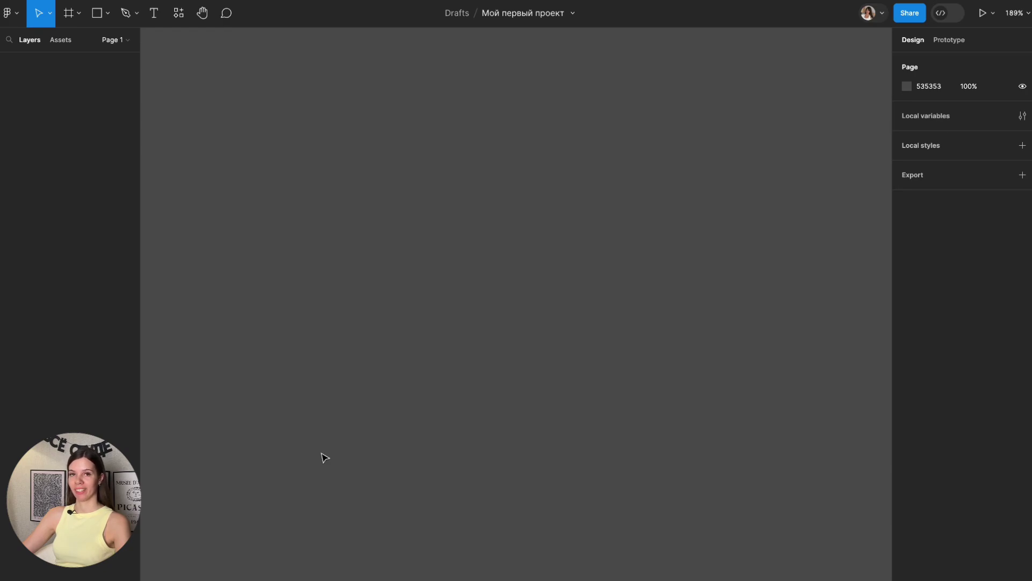
Add a text layer reading 'Привет, дорогой мой друг' to the canvas.
scroll(323, 457, "down", 5)
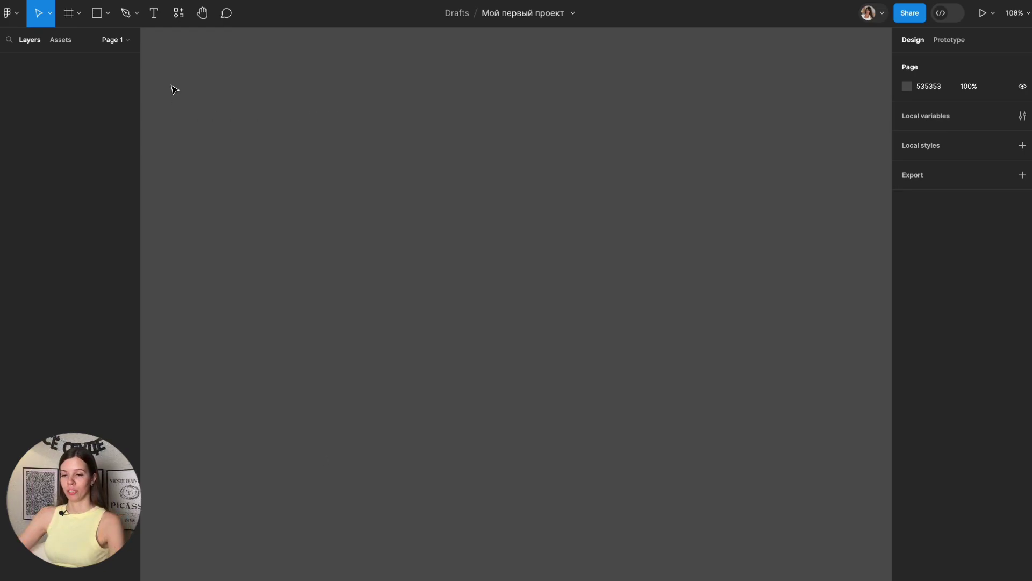
left_click(154, 19)
left_click(334, 190)
type("П")
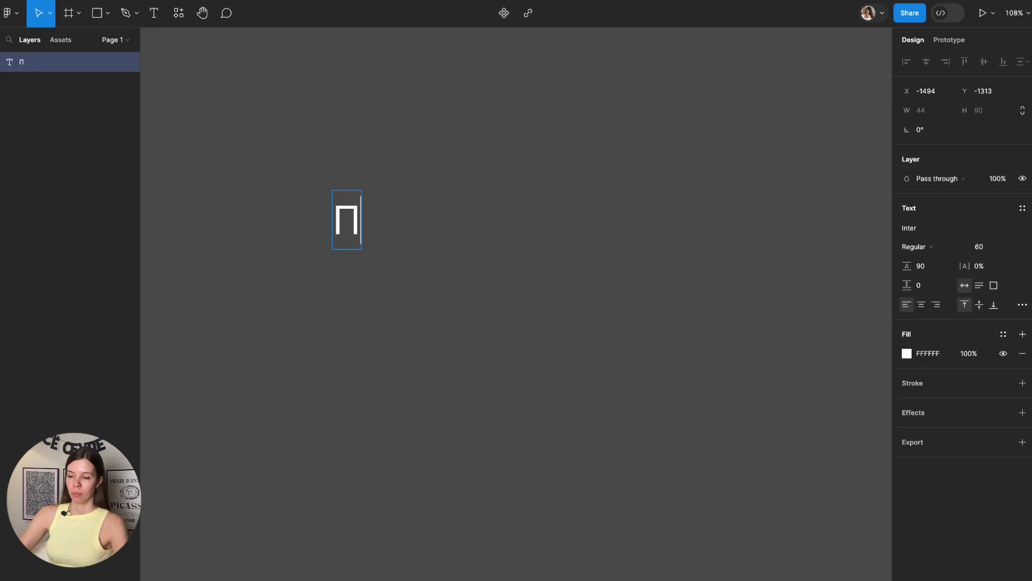
type("ривет,")
key("ctrl+space")
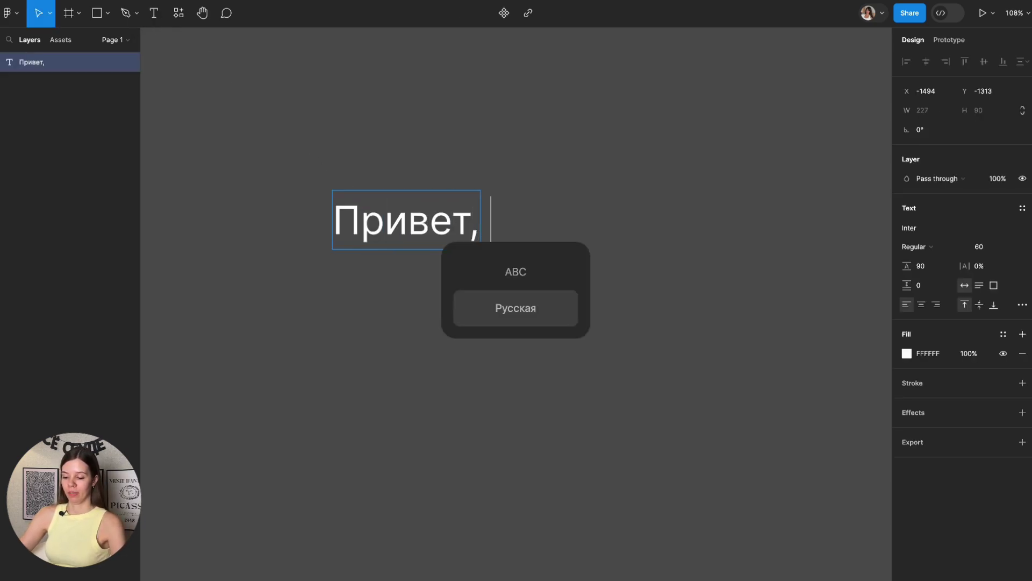
type("дорогой мой ")
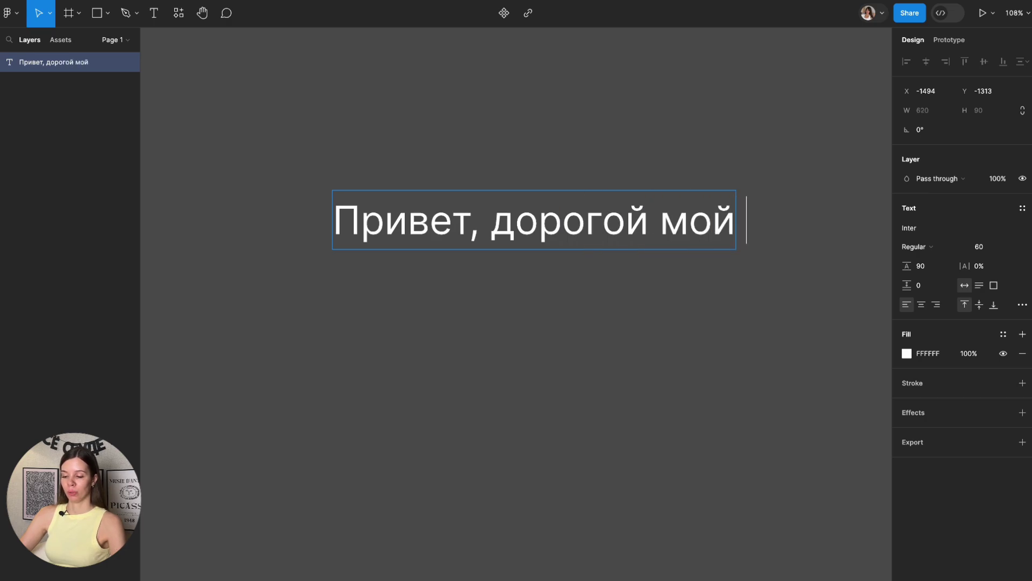
type("друг")
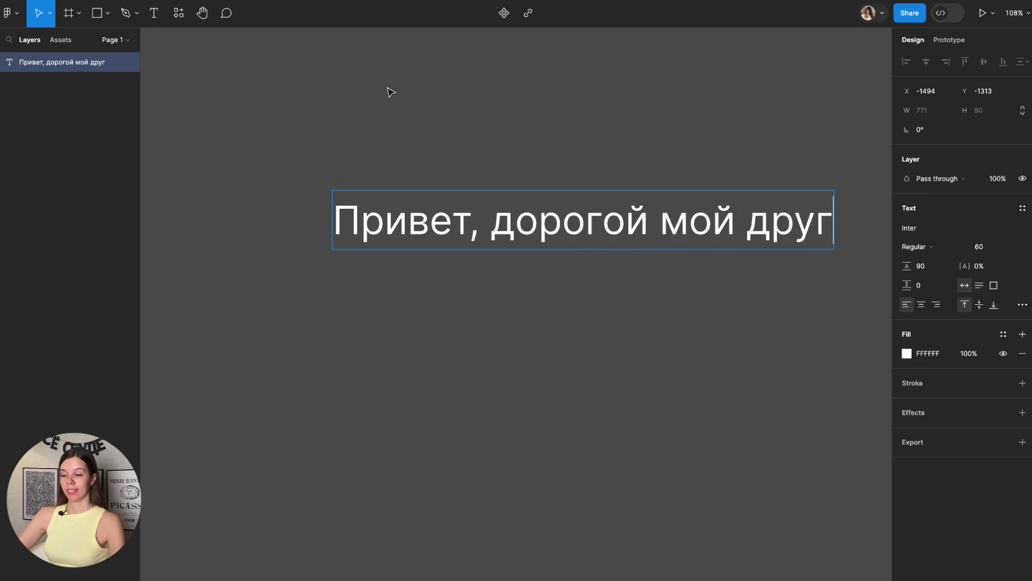
key("Escape")
Shift the greeting left, browse fonts while keeping Inter, and show its weight list.
left_click_drag(627, 215, 557, 232)
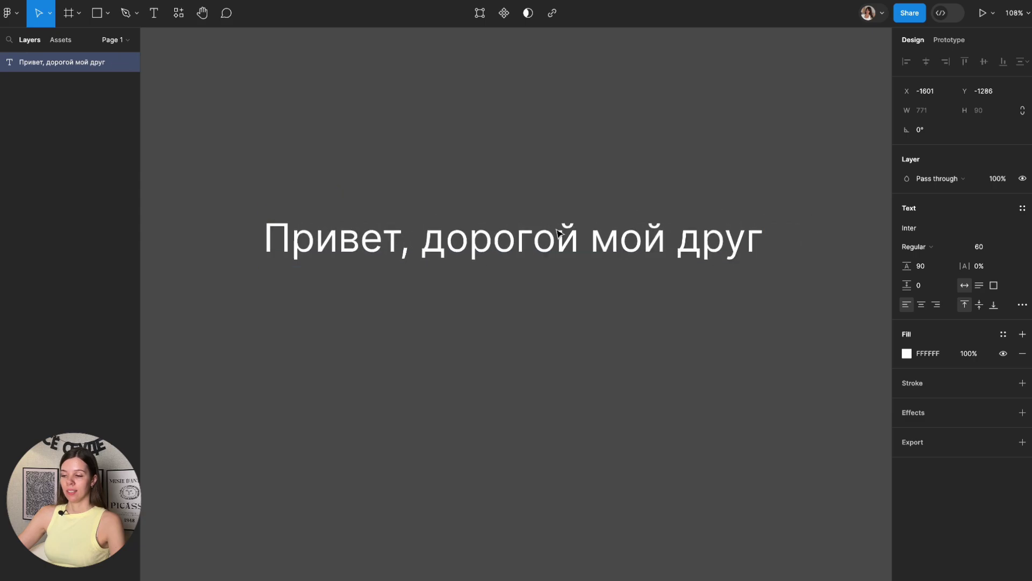
left_click(923, 233)
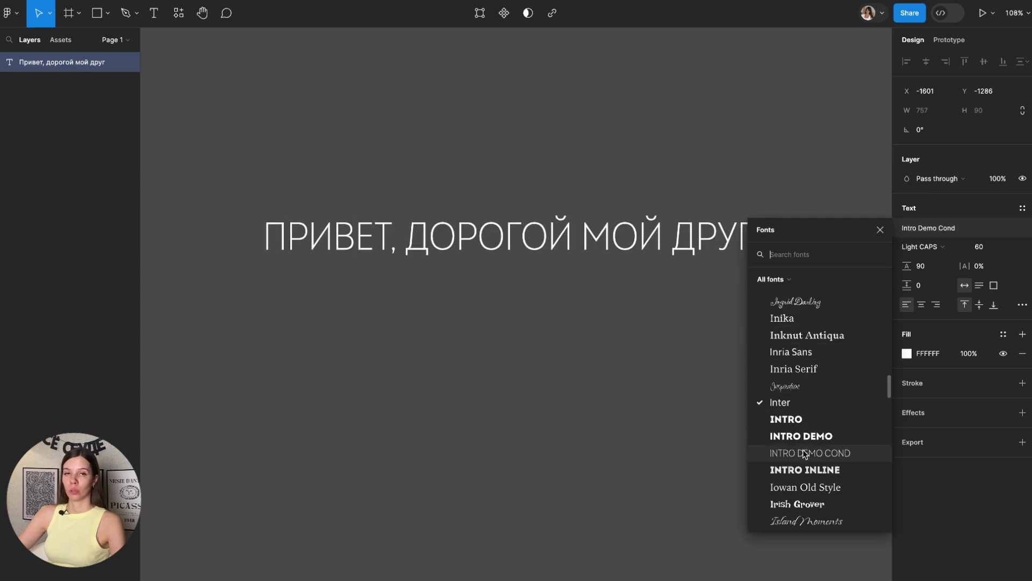
left_click(880, 230)
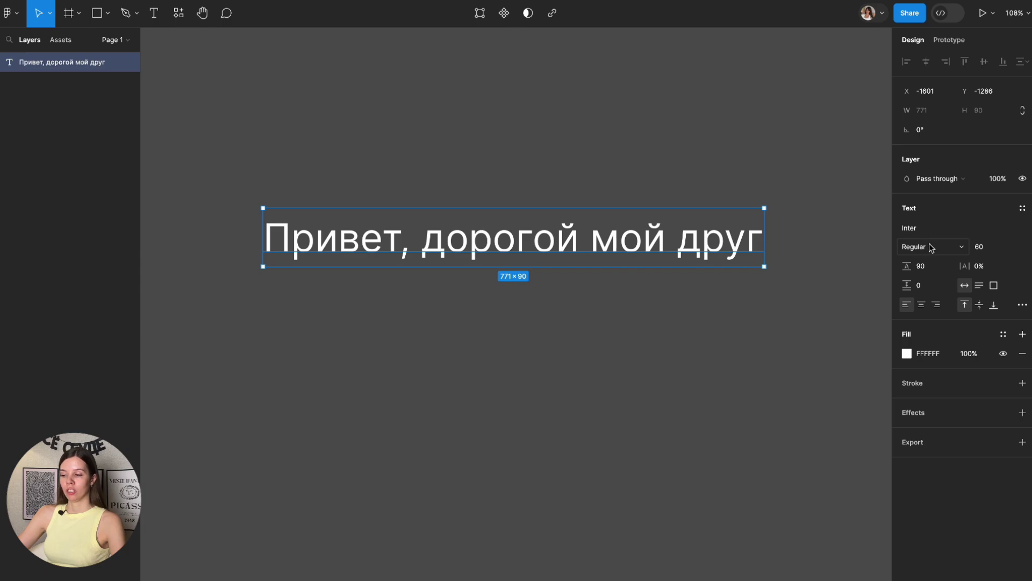
left_click(930, 247)
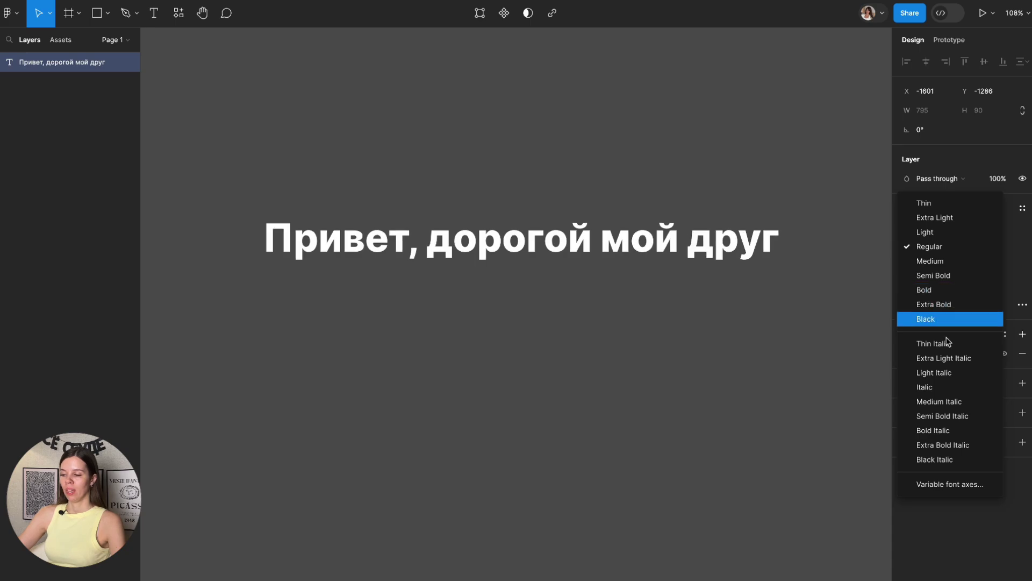
Preview weight 600 on the greeting via variable font axes, then undo back to Regular.
left_click(941, 485)
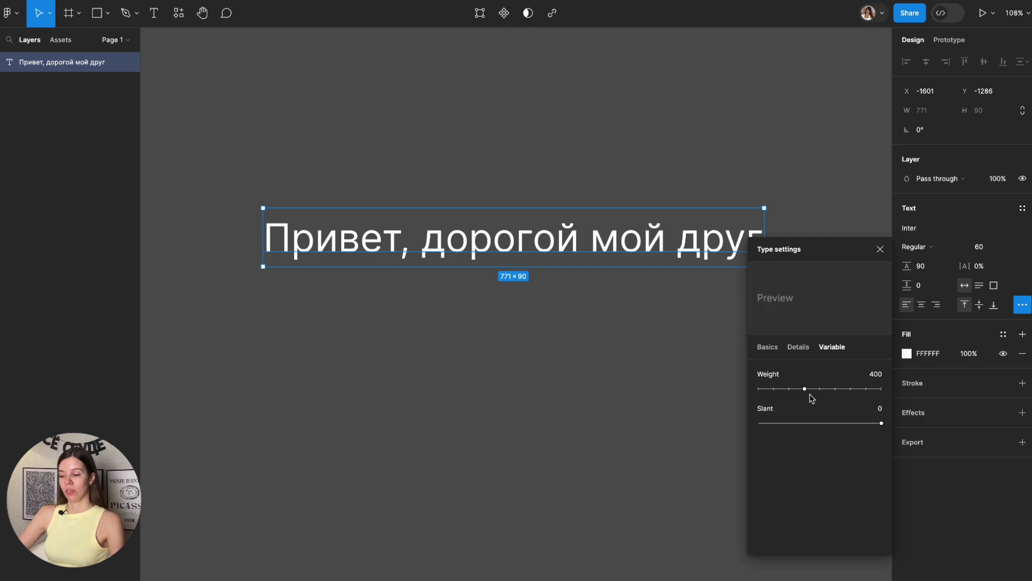
left_click_drag(805, 388, 836, 388)
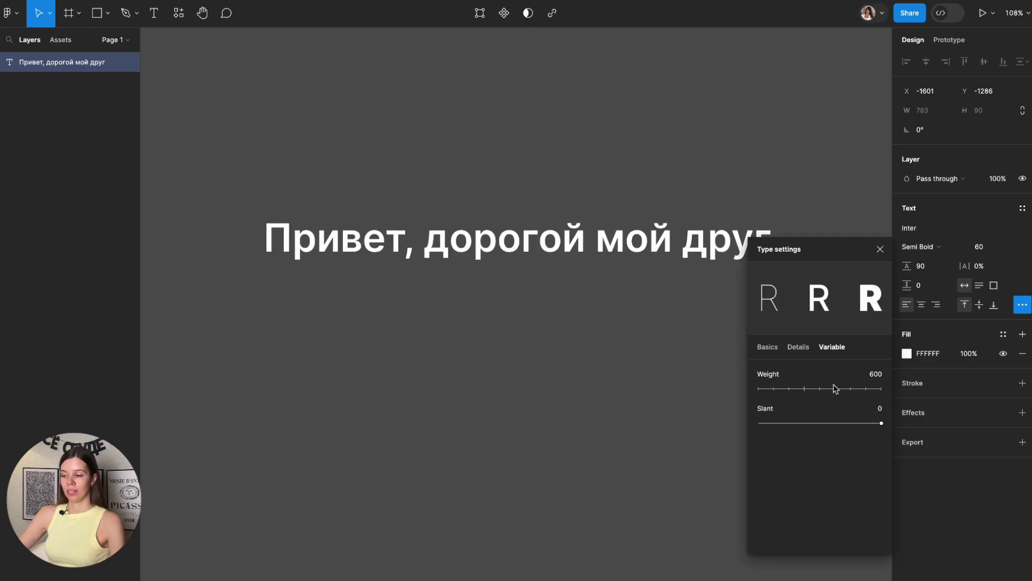
left_click(880, 250)
left_click(742, 304)
key("ctrl+a")
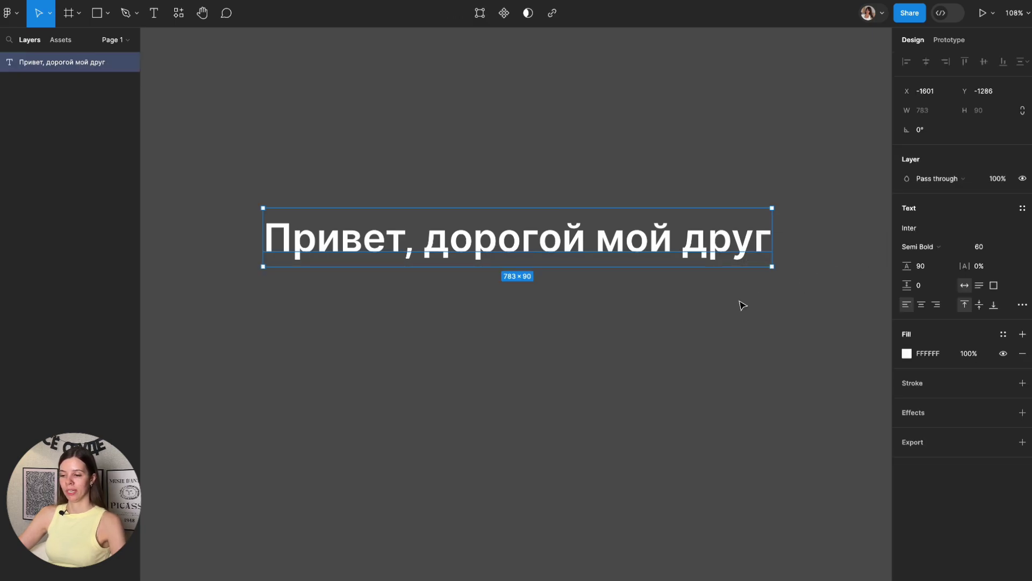
key("ctrl+z")
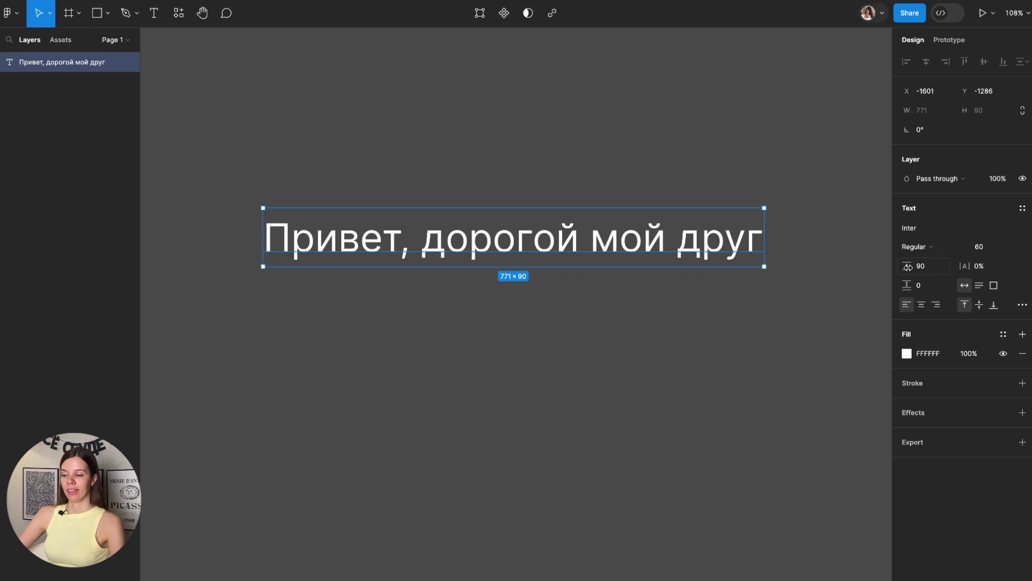
Narrow the greeting's text box to 490 wide so it wraps onto two lines.
left_click(764, 219)
left_click_drag(764, 219, 594, 221)
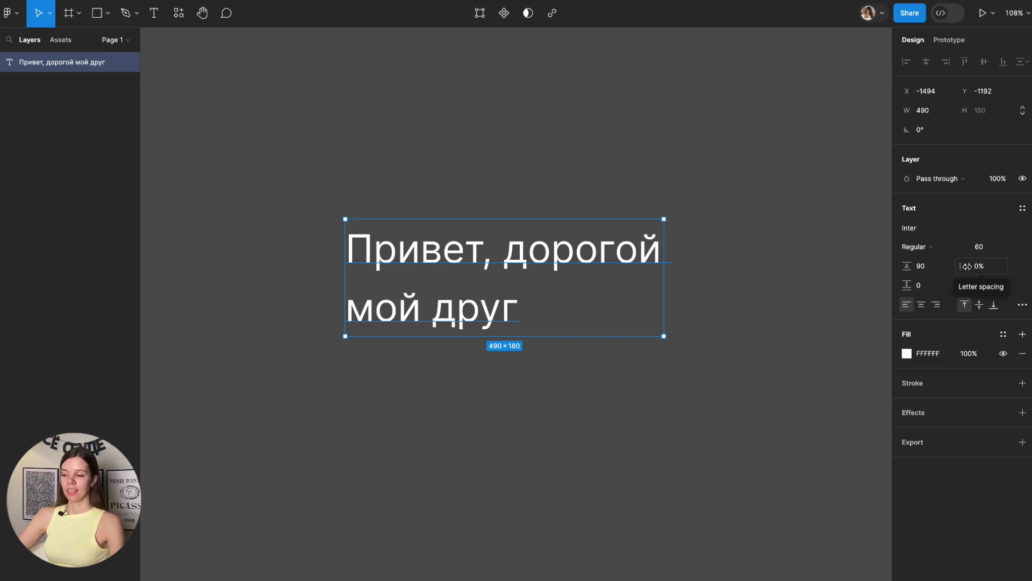
mouse_move(967, 265)
left_mouse_down()
mouse_move(955, 265)
mouse_move(971, 264)
left_mouse_up()
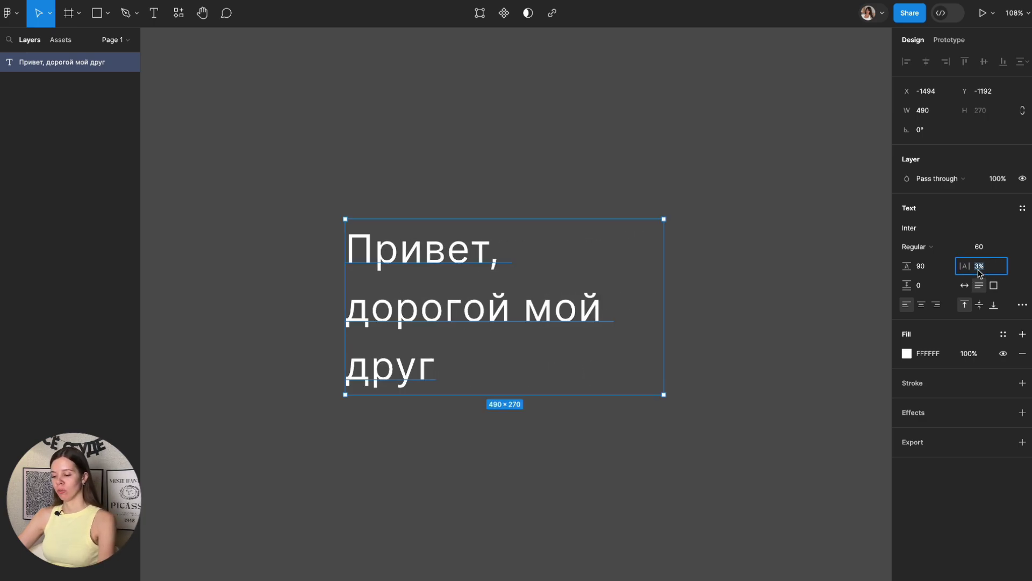
left_click_drag(971, 265, 966, 265)
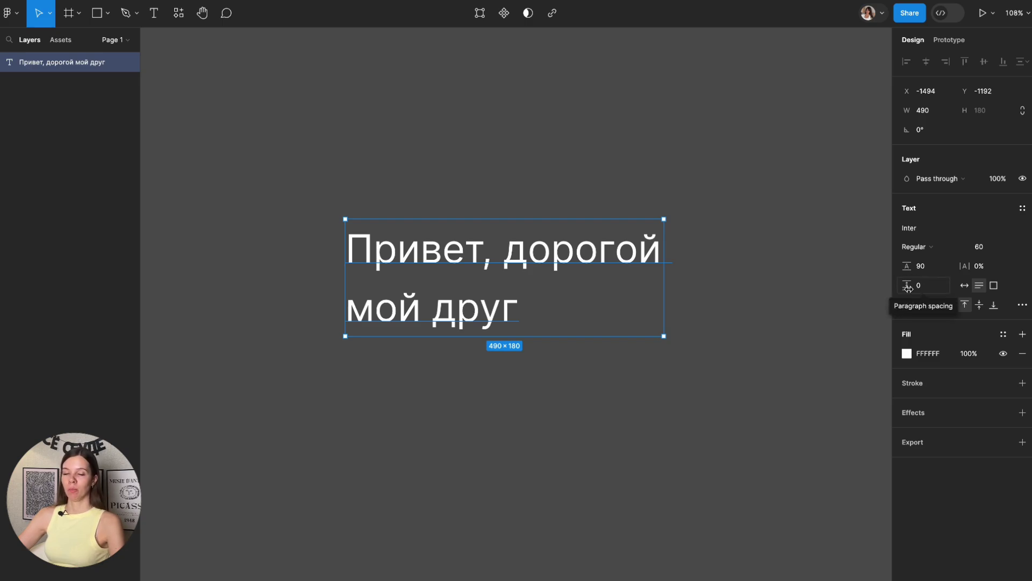
Replace the greeting with a pasted two-paragraph Russian text.
double_click(514, 251)
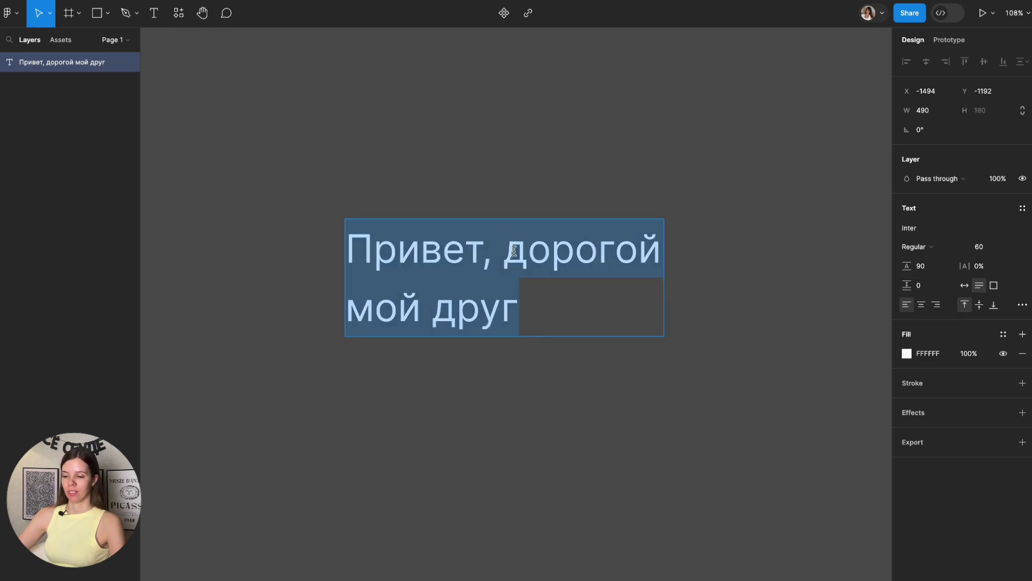
key("BackSpace")
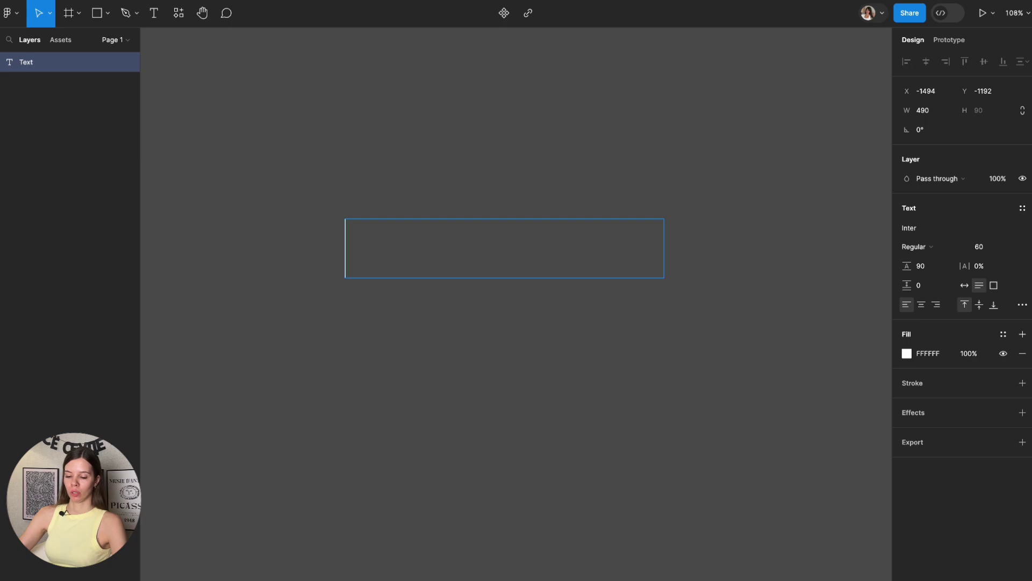
key("ctrl+v")
key("Escape")
scroll(520, 171, "down", 5)
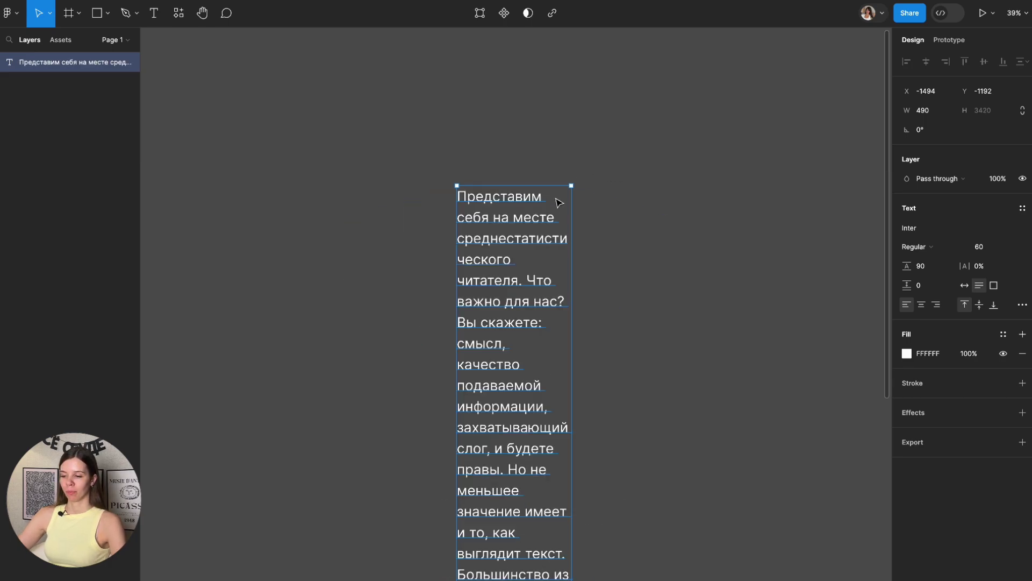
left_click(633, 230)
Widen the text box to 1323 and set font size 40, line height 60.
left_click(559, 218)
mouse_move(576, 210)
left_mouse_down()
mouse_move(750, 230)
mouse_move(641, 194)
left_mouse_up()
left_click(988, 249)
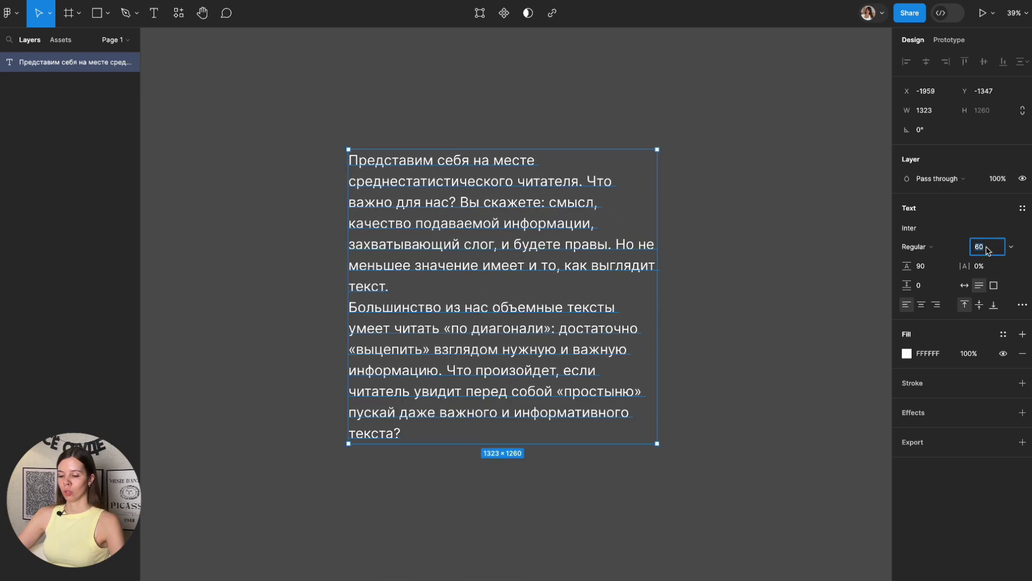
type("40")
key("Return")
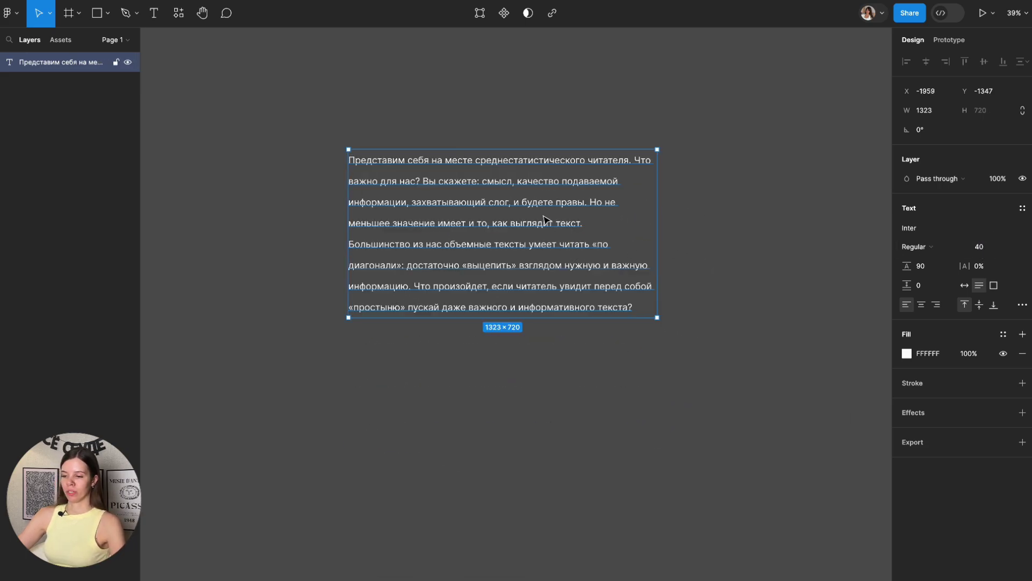
left_click(932, 267)
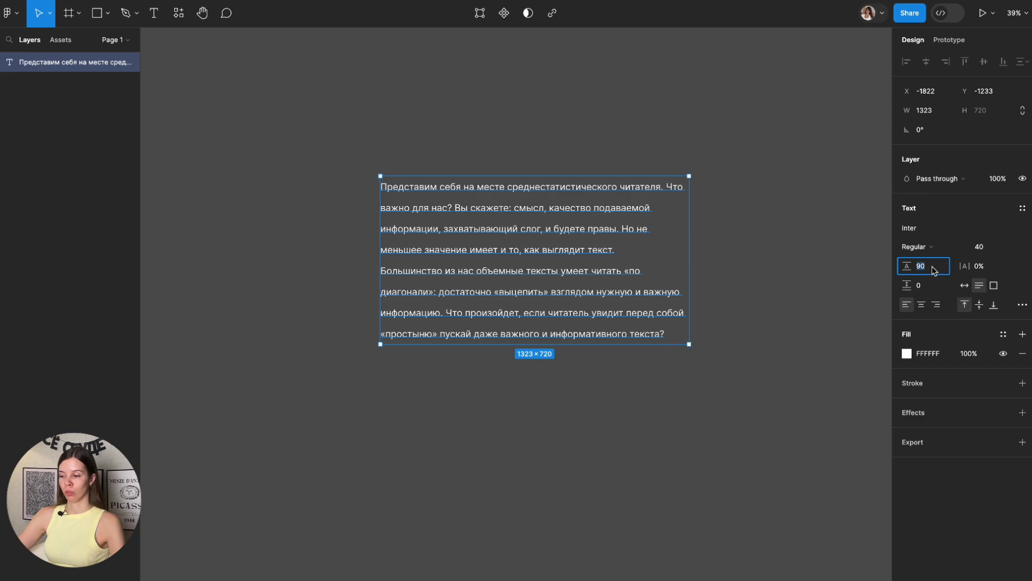
type("60")
key("Return")
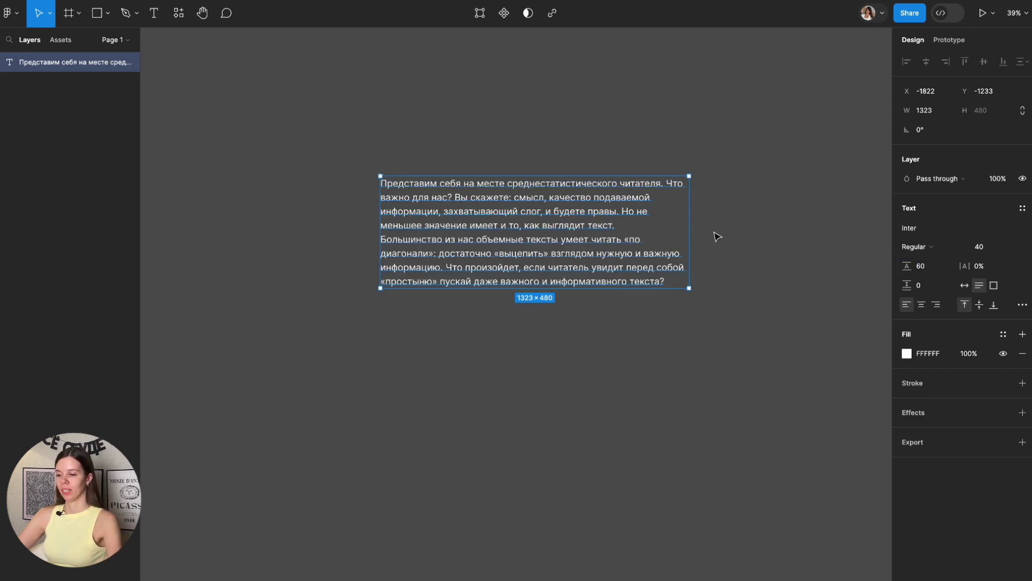
scroll(559, 184, "up", 5)
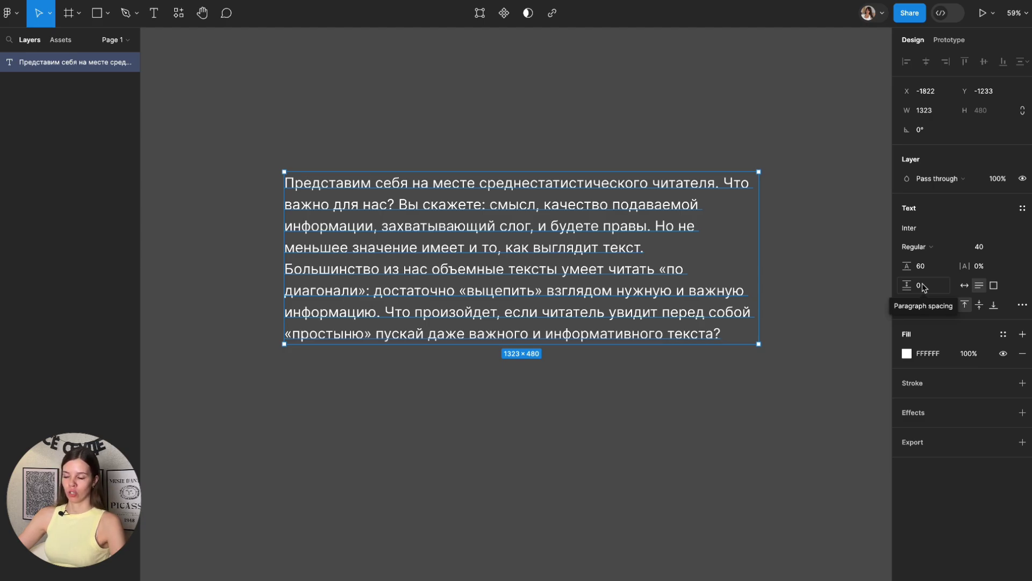
Set the paragraph spacing to 38.
left_click(927, 285)
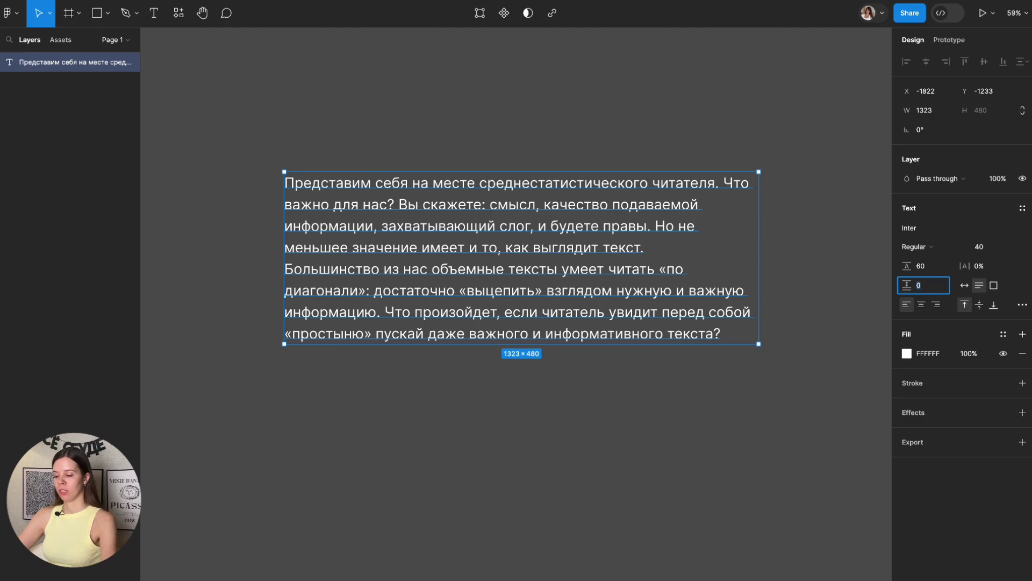
type("38")
key("Return")
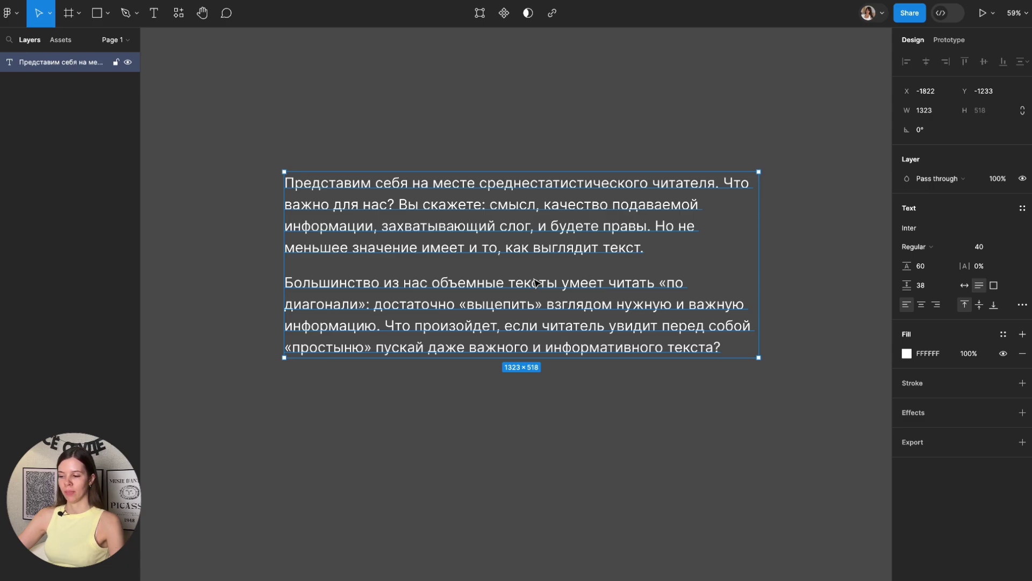
Try centre and right alignment, ending with the text left-aligned.
left_click(921, 305)
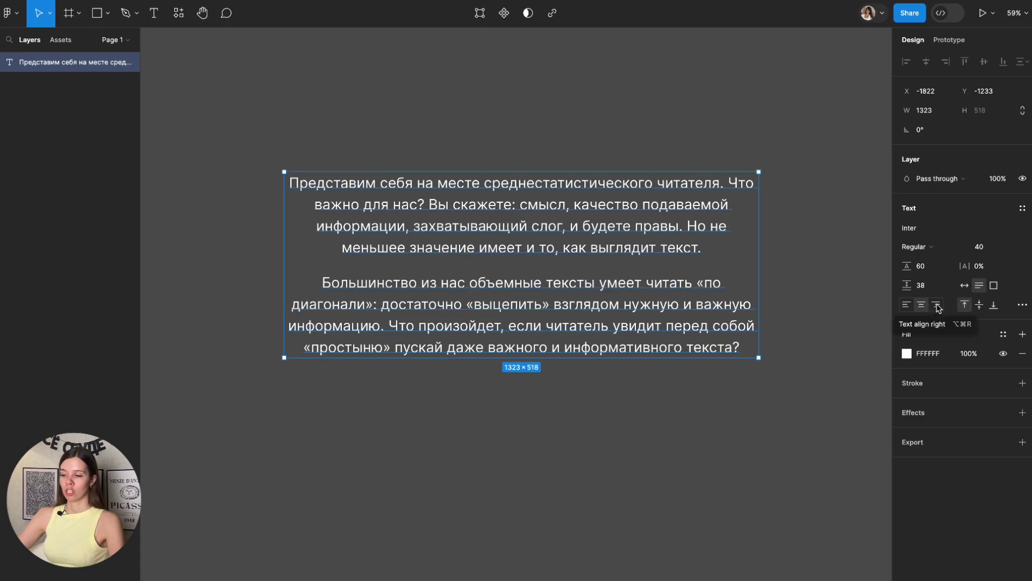
left_click(936, 305)
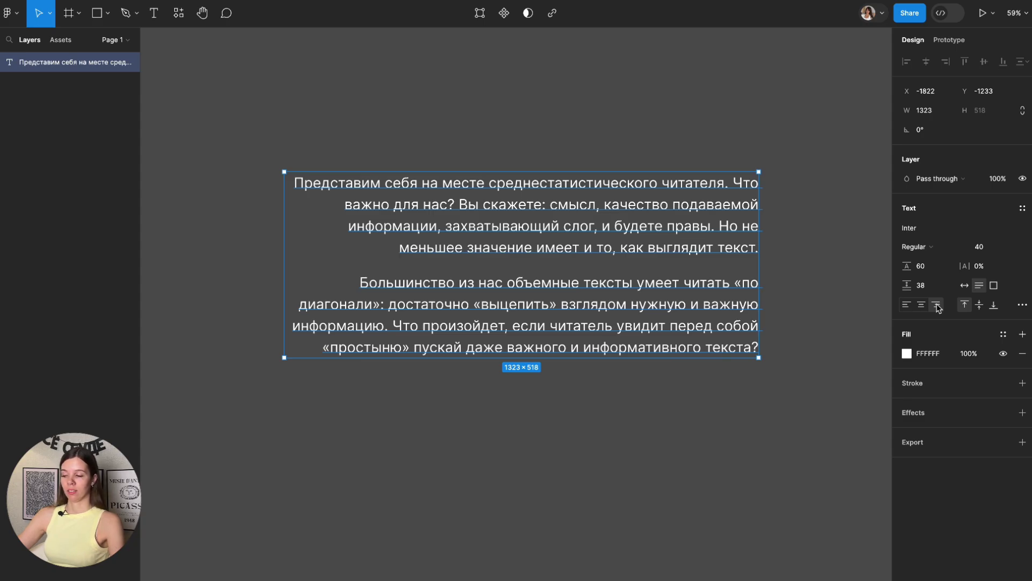
left_click(906, 305)
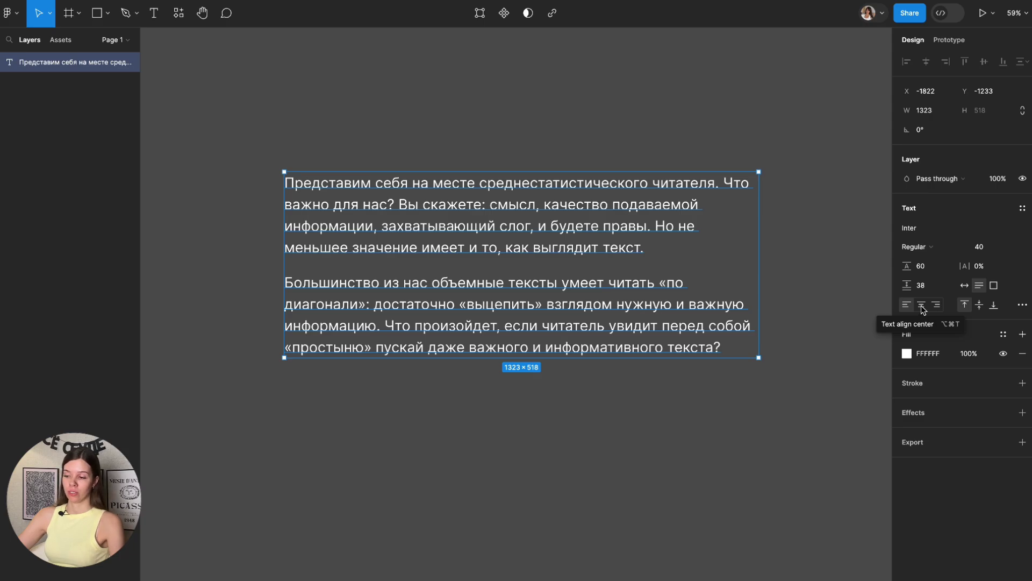
left_click(922, 306)
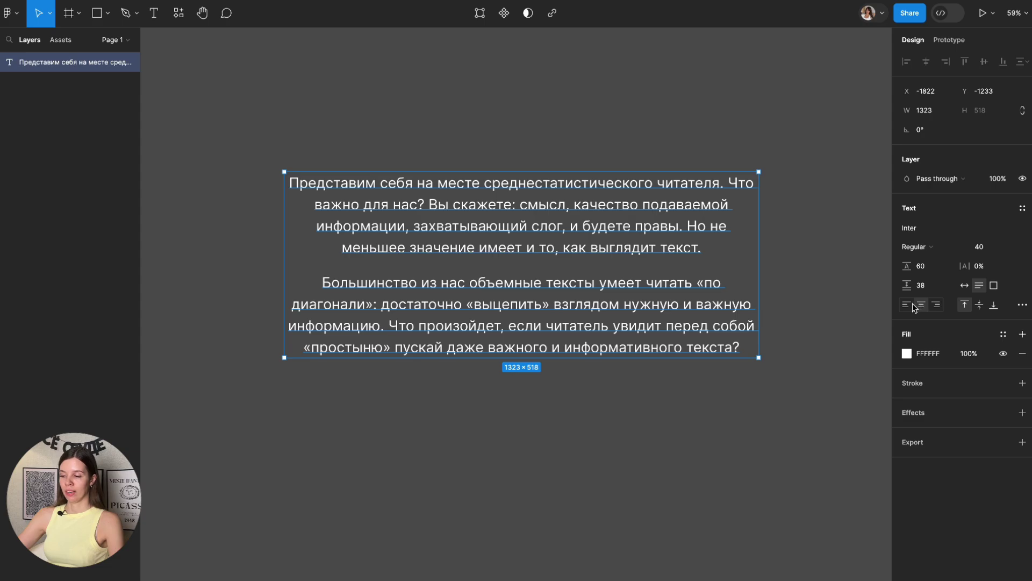
left_click(907, 304)
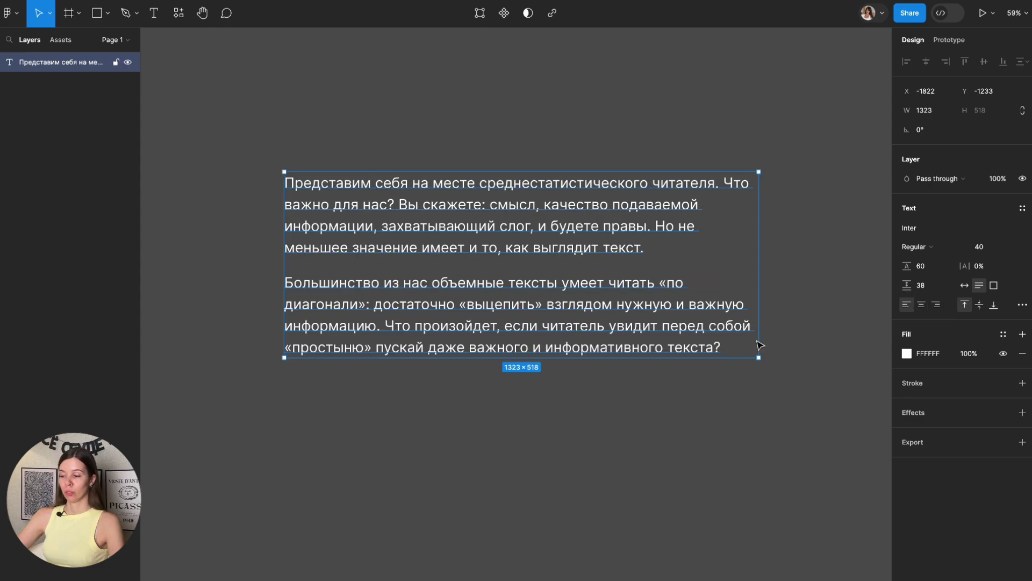
Trim the text to its first sentence, switch to Auto width, and widen the box to 1519.
double_click(586, 213)
left_click_drag(721, 182, 816, 361)
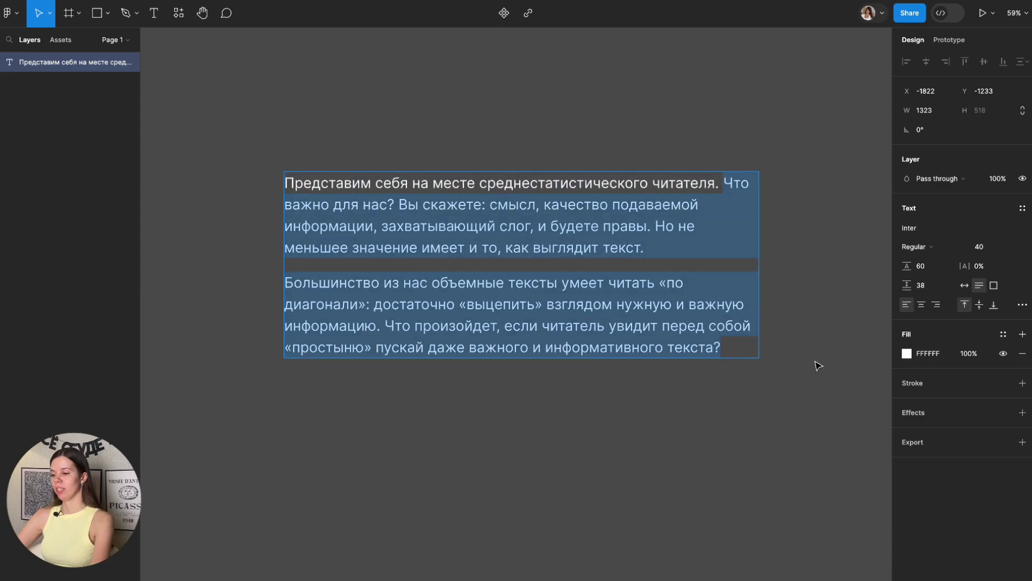
key("BackSpace")
key("Escape")
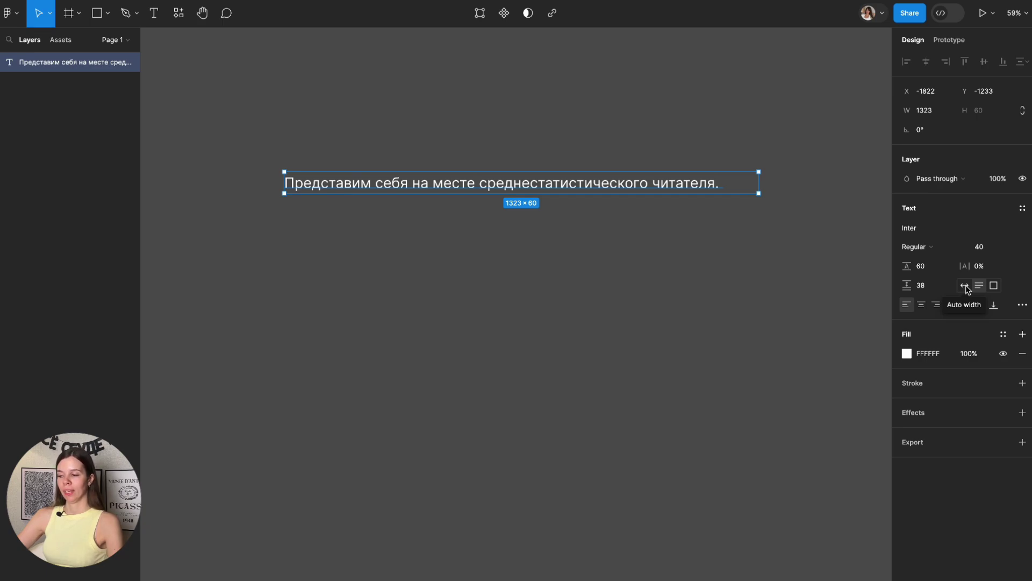
left_click(966, 287)
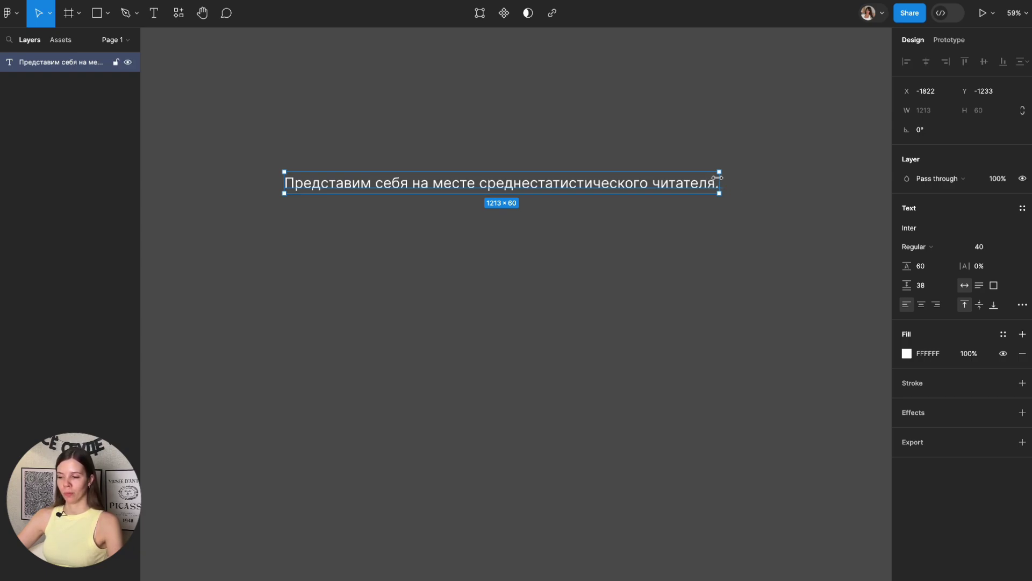
left_click_drag(719, 184, 829, 189)
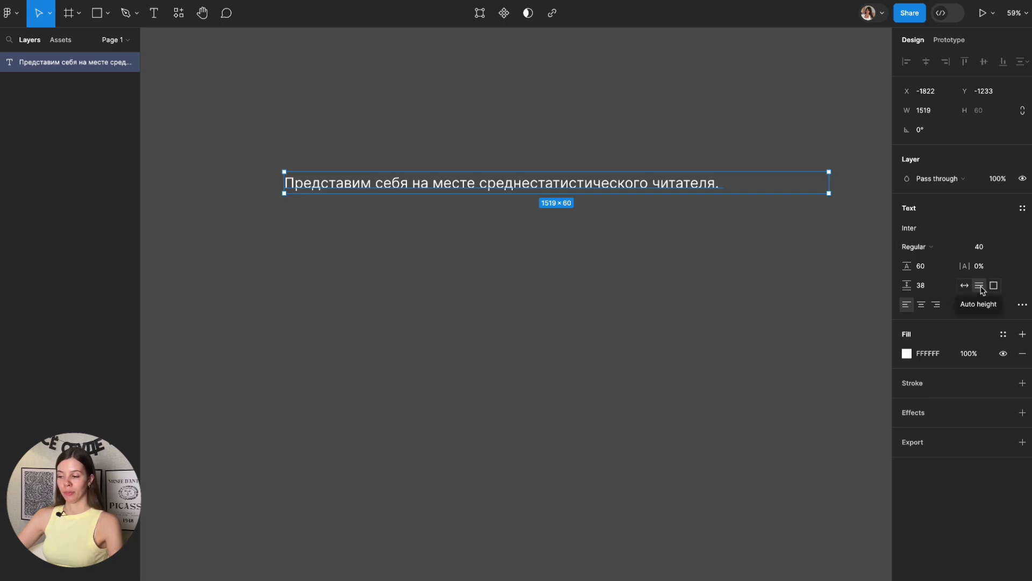
Copy the sentence and paste it repeatedly so it fills seven lines.
double_click(722, 184)
left_click_drag(722, 184, 131, 179)
key("ctrl+c")
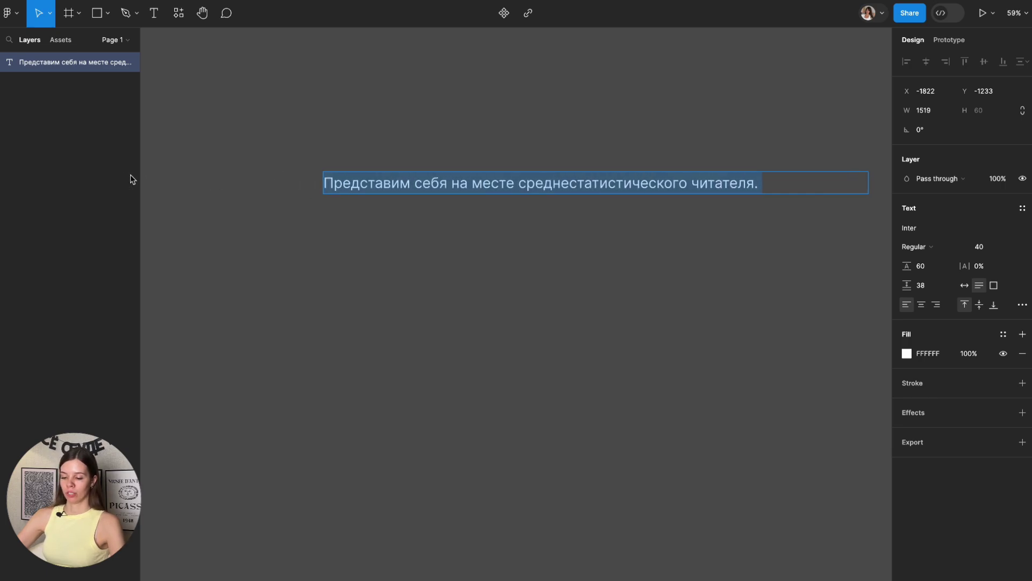
left_click(768, 180)
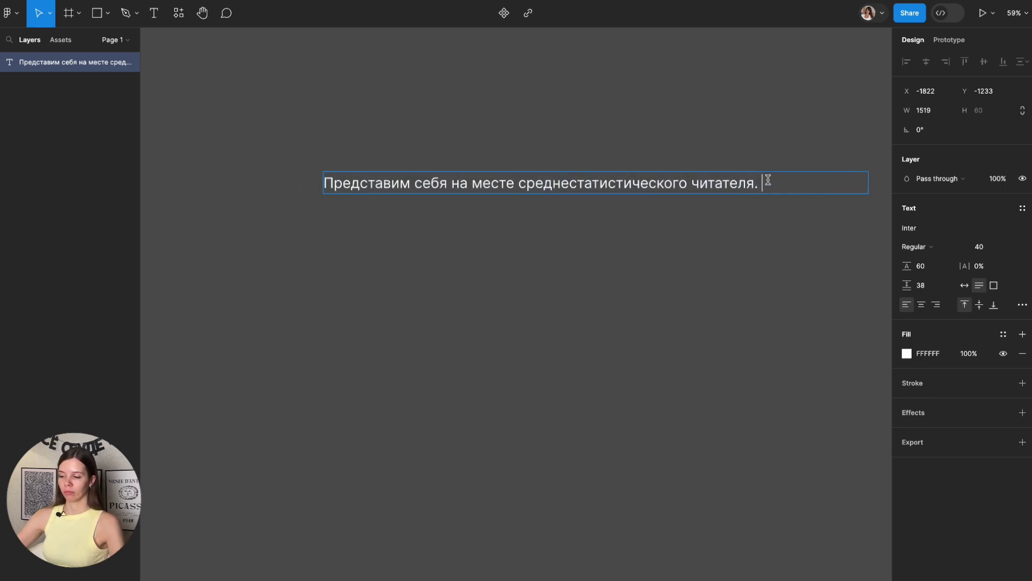
key("ctrl+v")
key("ctrl+v")
key("ctrl+v")
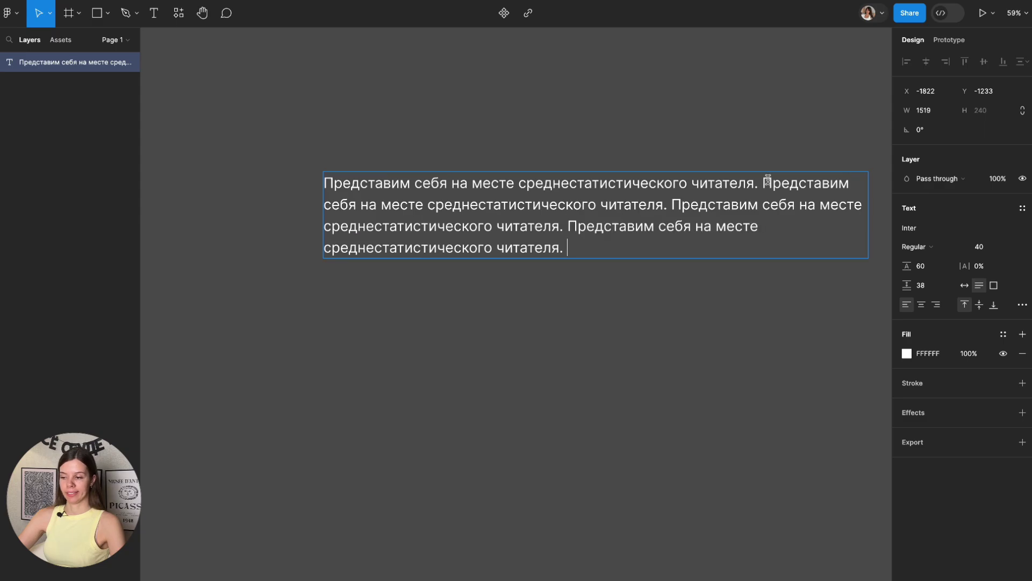
key("ctrl+v")
key("ctrl+v")
key("ctrl+v")
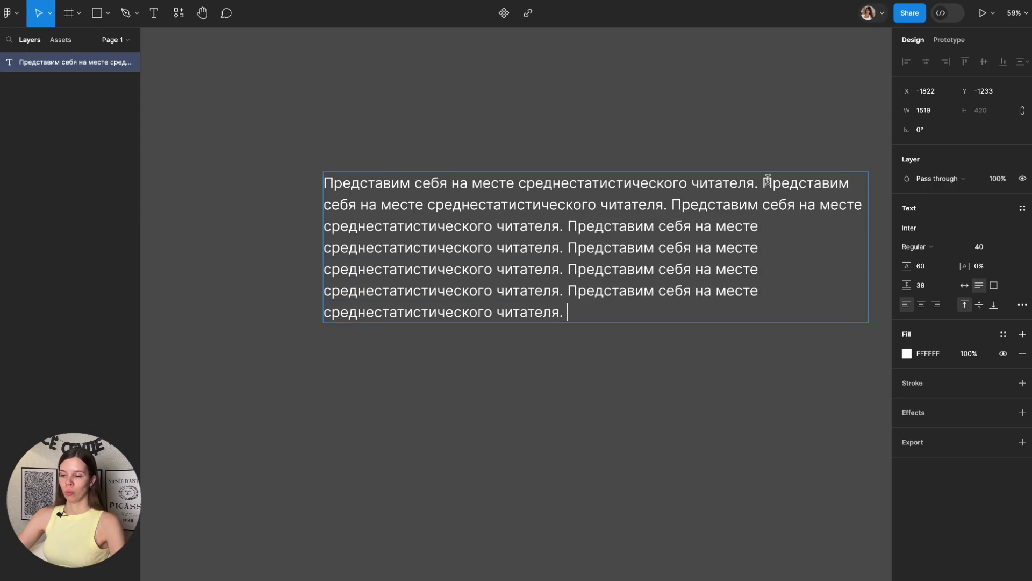
key("ctrl+v")
Move the box up-left, fix its size at 1519 × 480, and paste extra text to overflow it.
left_click(750, 137)
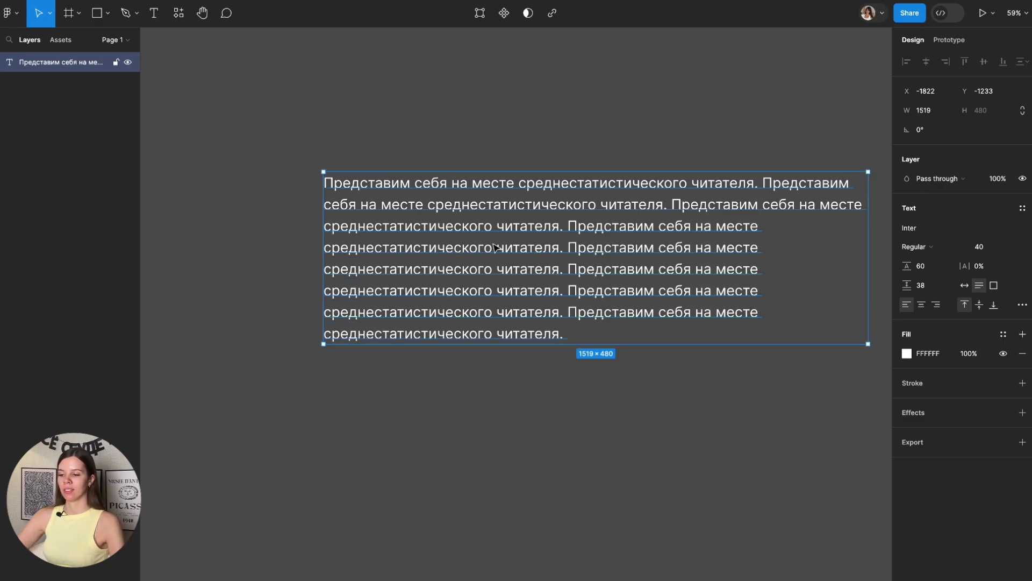
left_click_drag(494, 245, 400, 231)
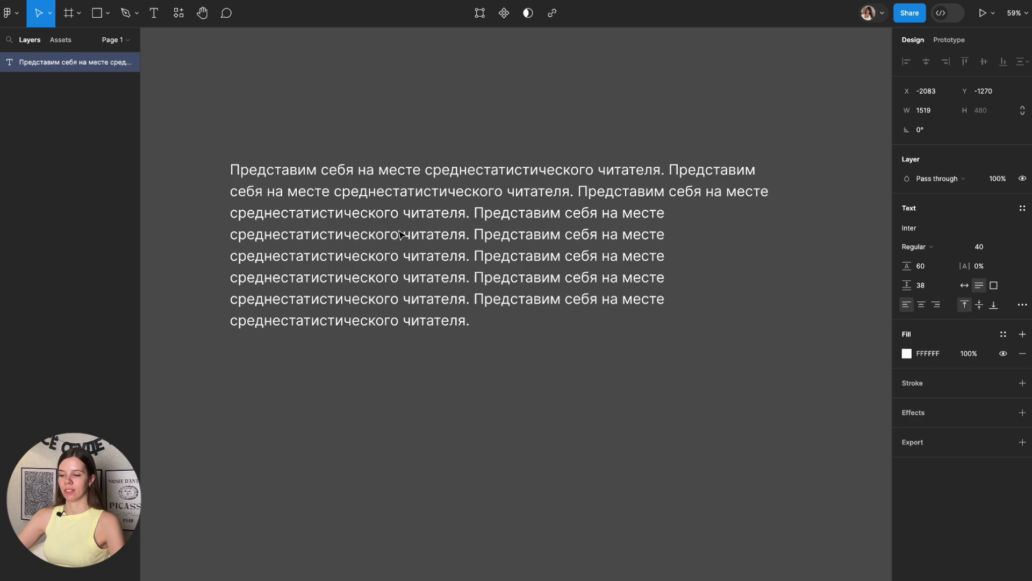
left_click(994, 289)
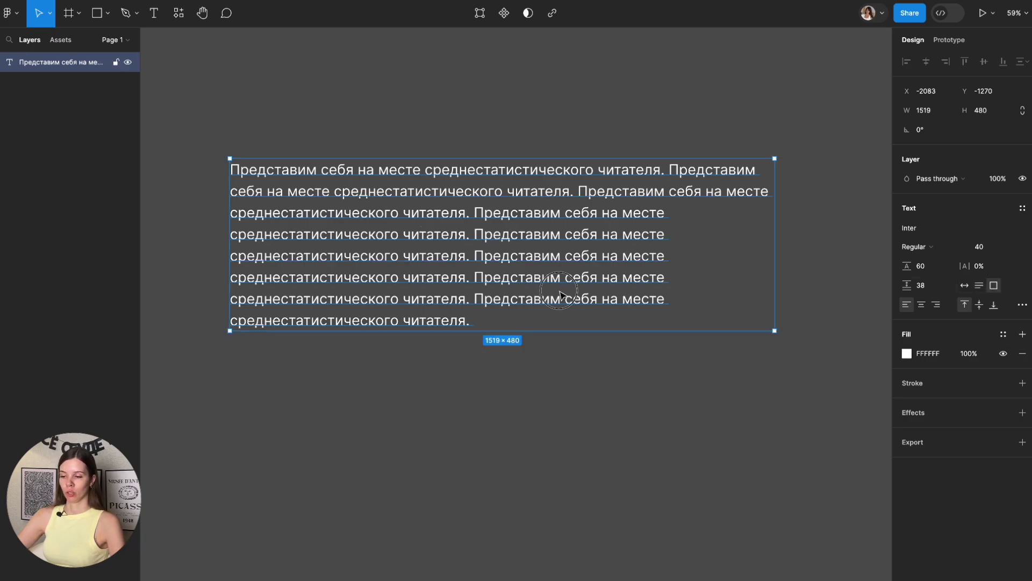
double_click(491, 321)
key("ctrl+c")
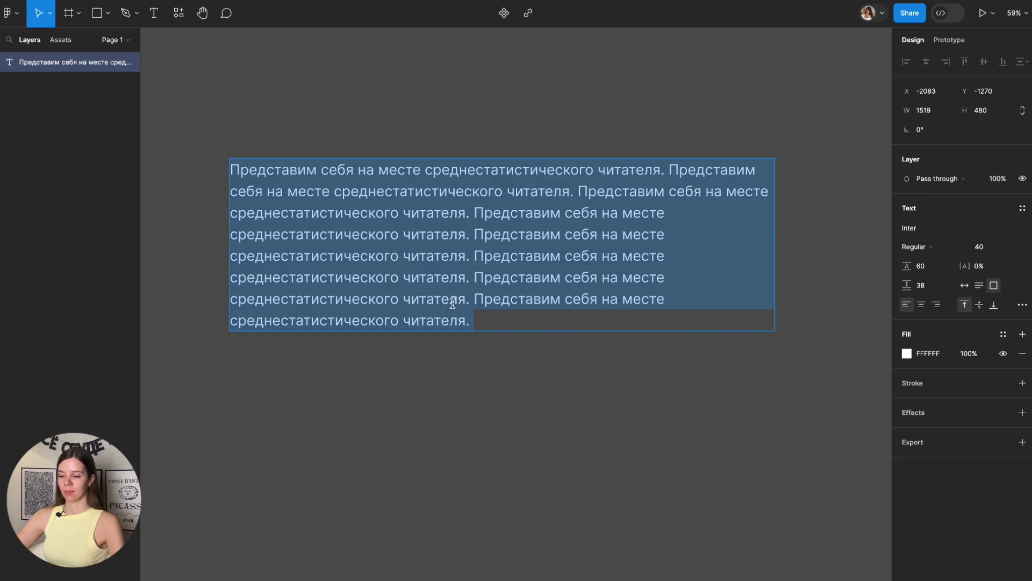
left_click(490, 326)
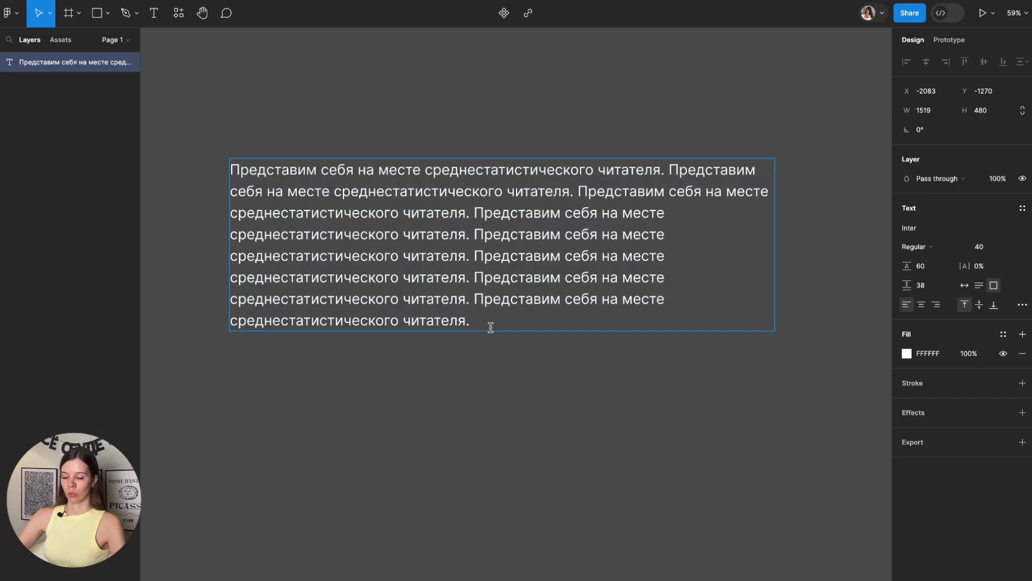
key("ctrl+v")
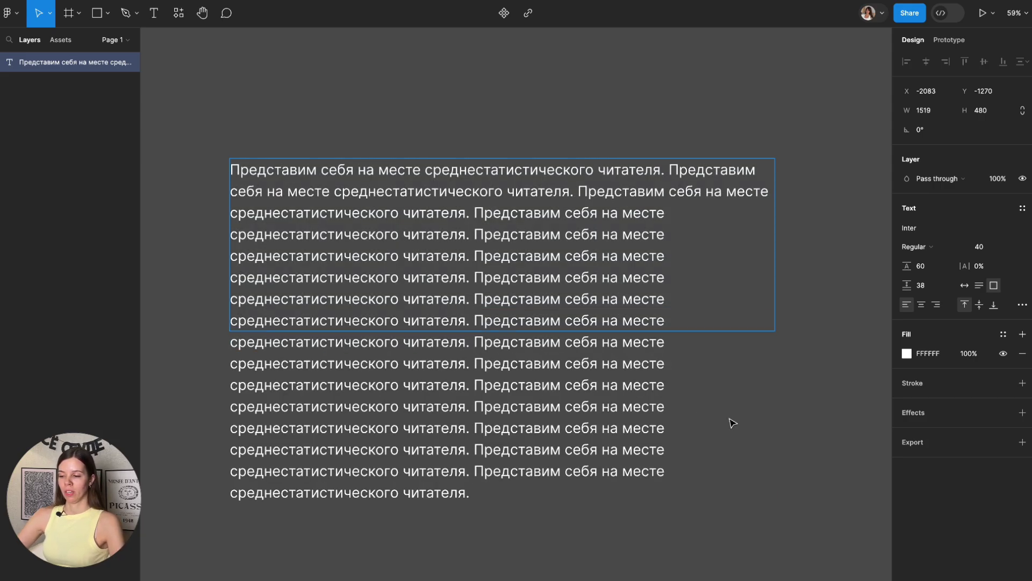
key("Escape")
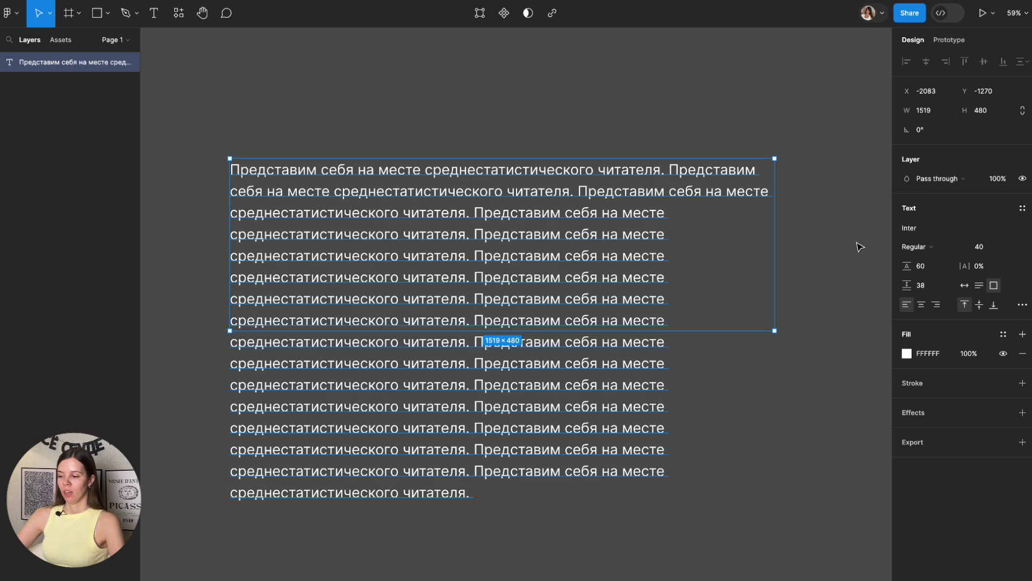
Delete the overflowing text, leaving just two lines in the box.
key("Return")
left_click_drag(663, 167, 756, 375)
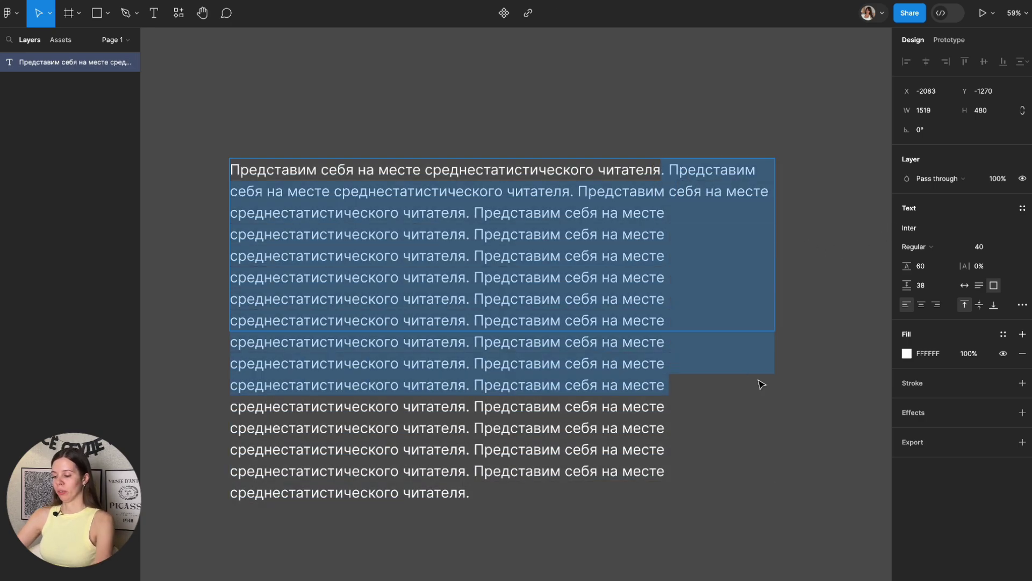
key("BackSpace")
key("Escape")
key("Return")
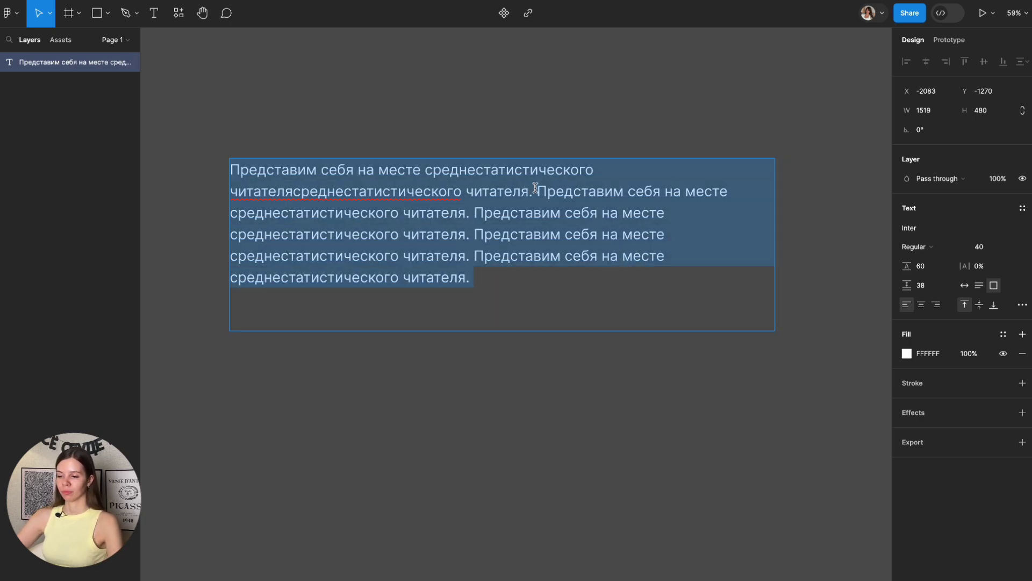
left_click_drag(536, 191, 661, 369)
key("BackSpace")
key("Escape")
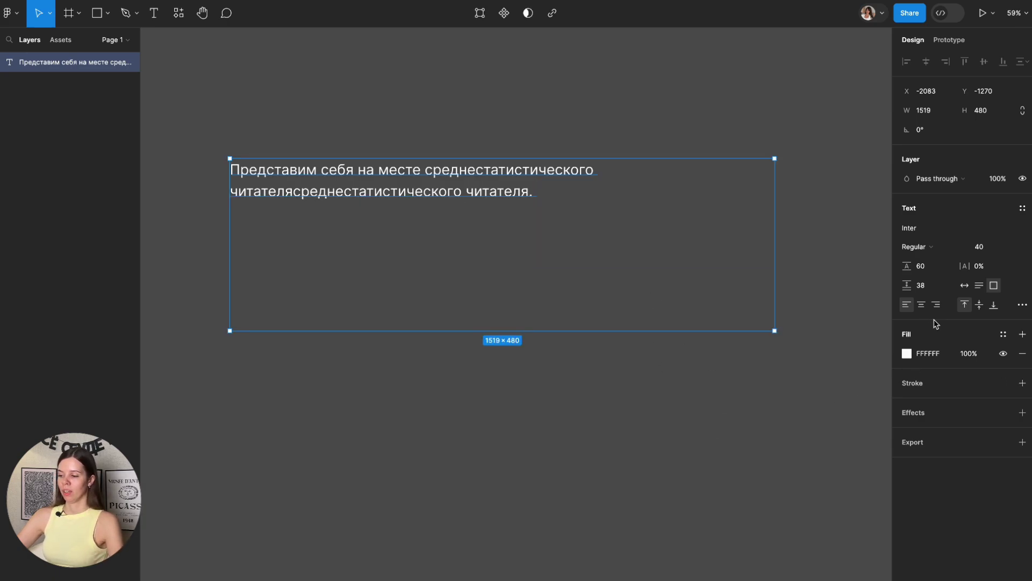
Switch to Auto height, narrow the box to 1020, and stretch it to 901 tall.
left_click(979, 287)
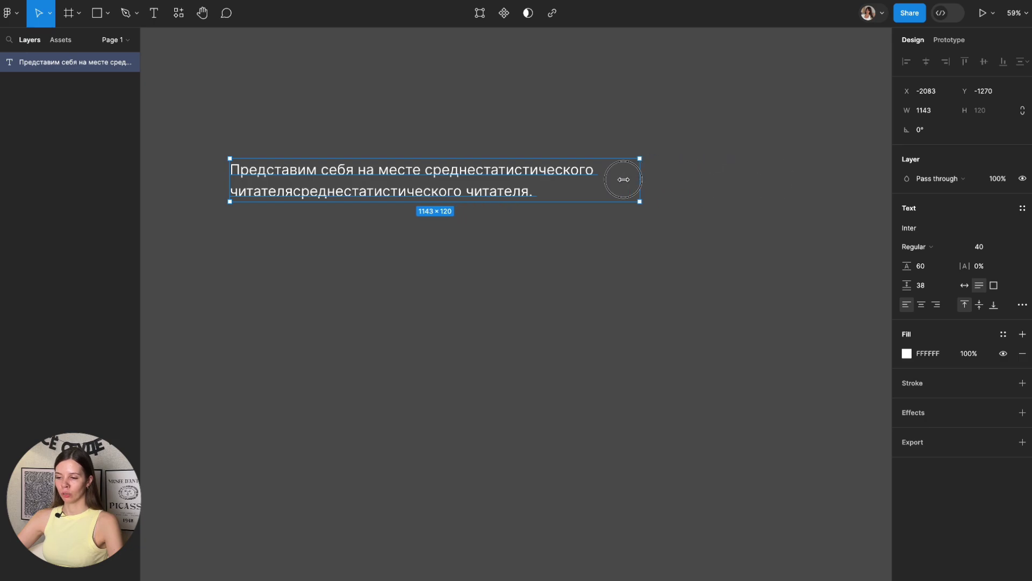
left_click_drag(775, 180, 595, 180)
left_click_drag(520, 177, 605, 241)
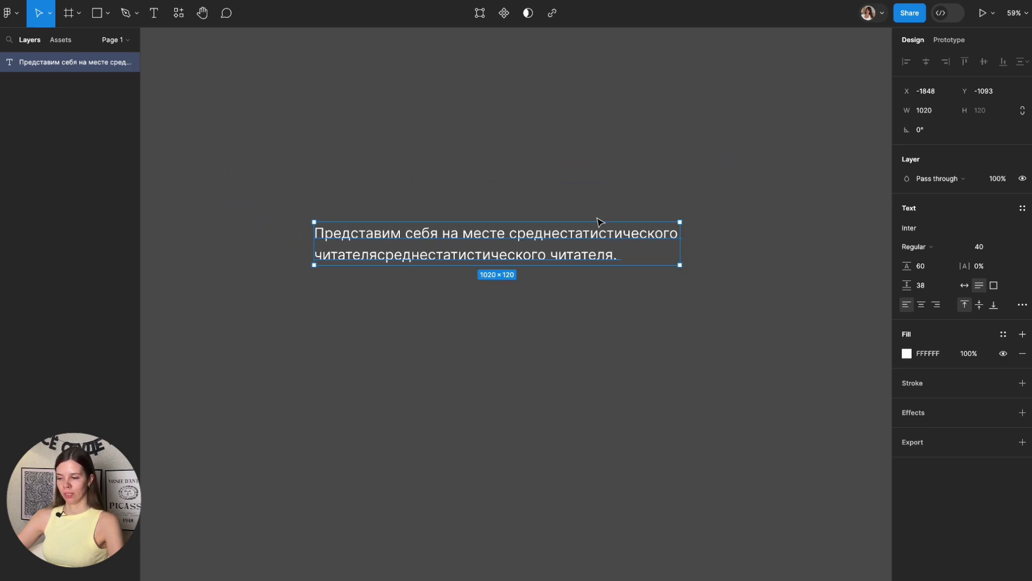
left_click_drag(600, 221, 589, 114)
left_click_drag(617, 265, 641, 438)
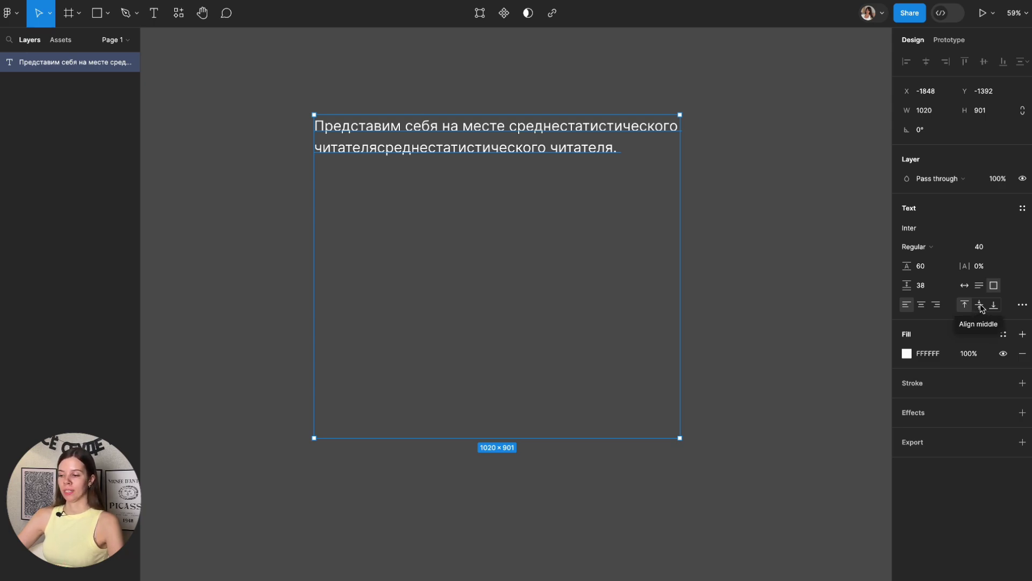
Try middle and bottom alignment, then return to top with Auto height at 1020 × 120.
left_click(980, 305)
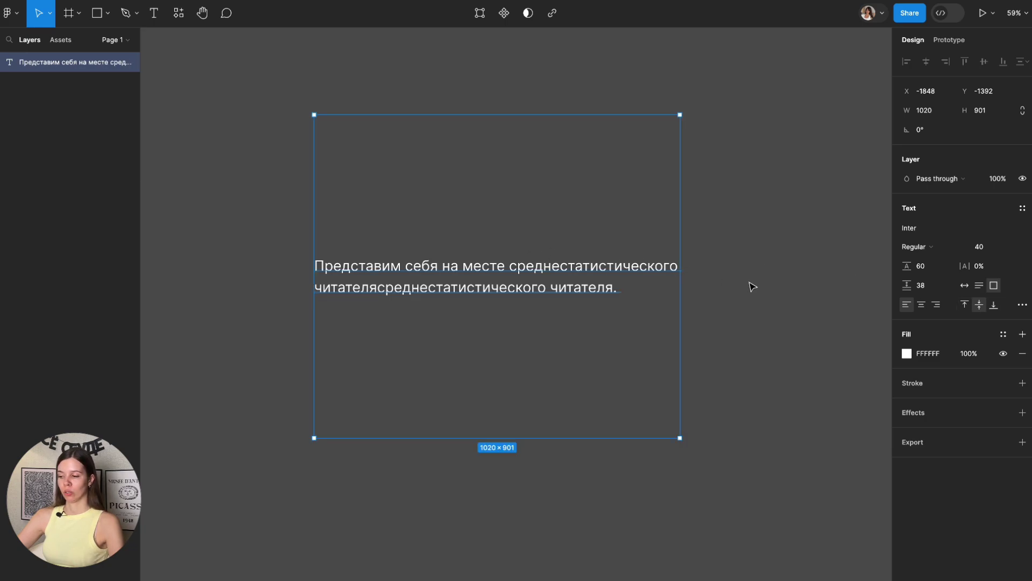
left_click(994, 304)
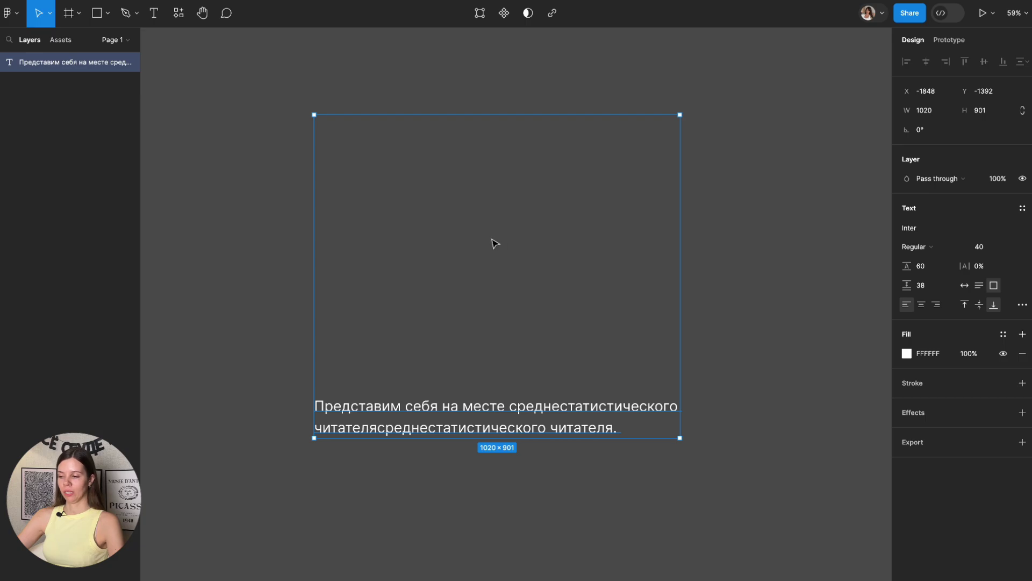
left_click(965, 305)
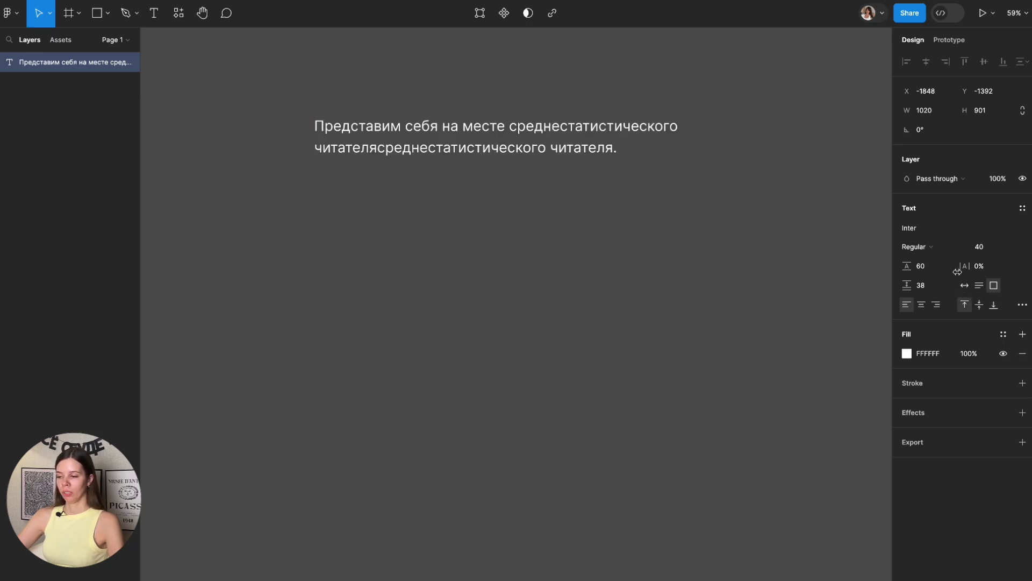
left_click(979, 285)
left_click_drag(598, 155, 601, 197)
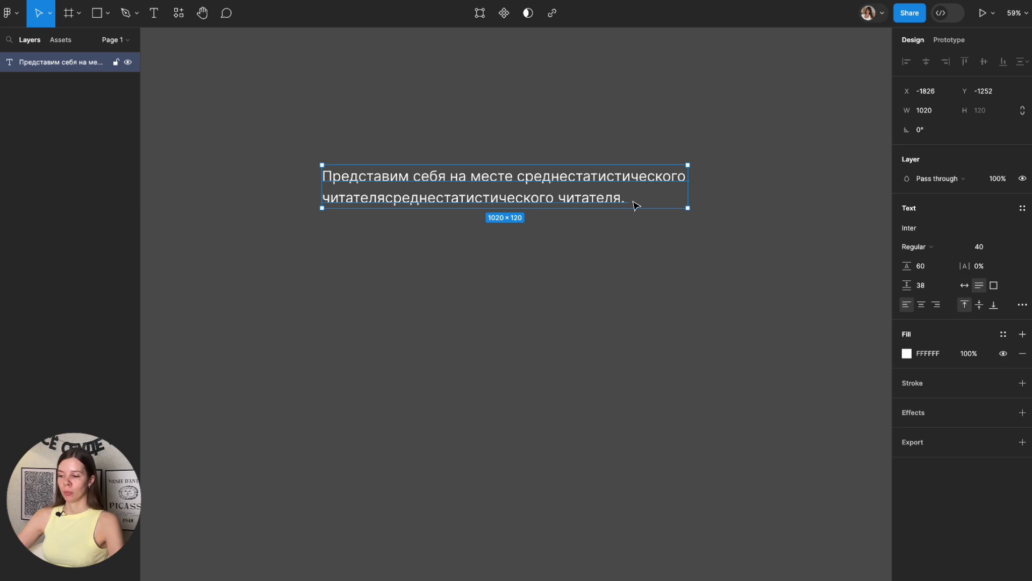
Show the Type settings panel, viewing its Variable and then Basics options.
left_click(1023, 305)
left_click_drag(844, 307, 818, 151)
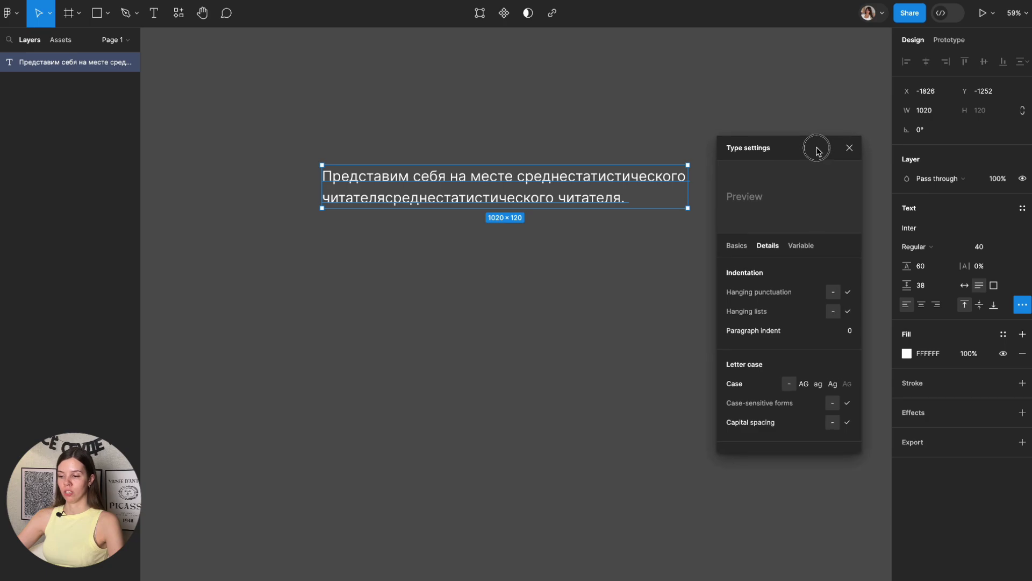
left_click(809, 250)
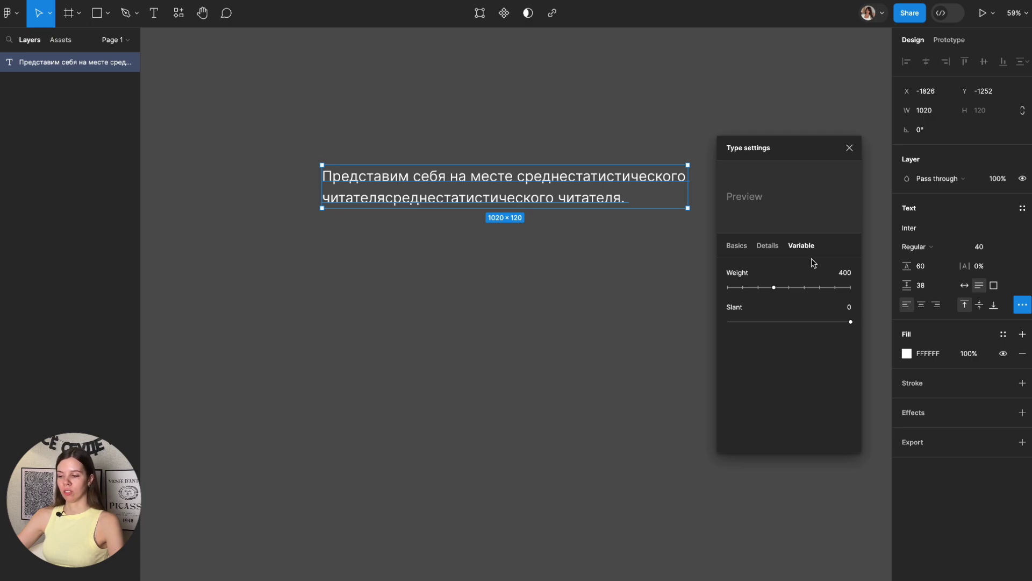
left_click(736, 247)
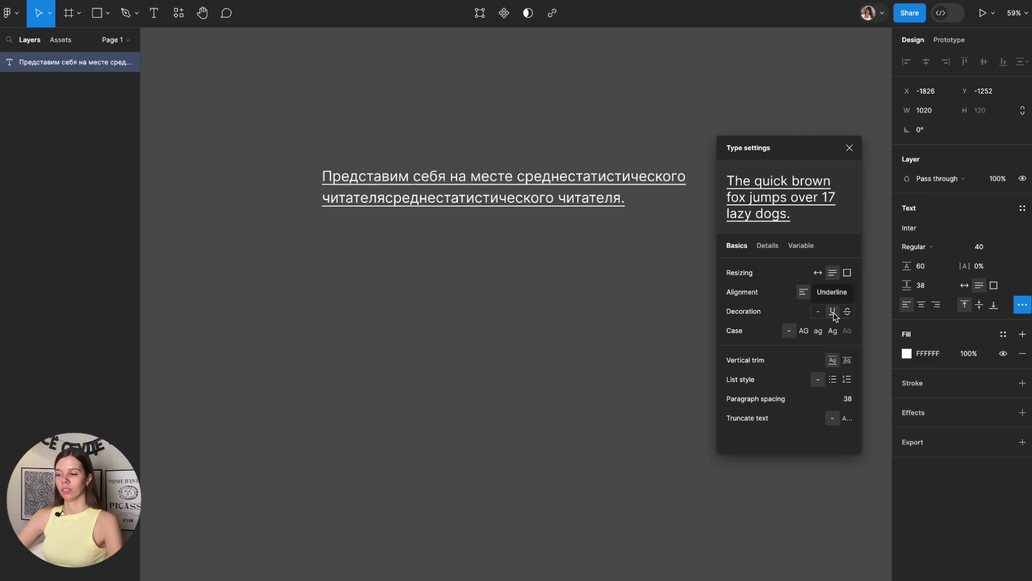
Try underline and strikethrough, then set text decoration to None.
left_click(834, 313)
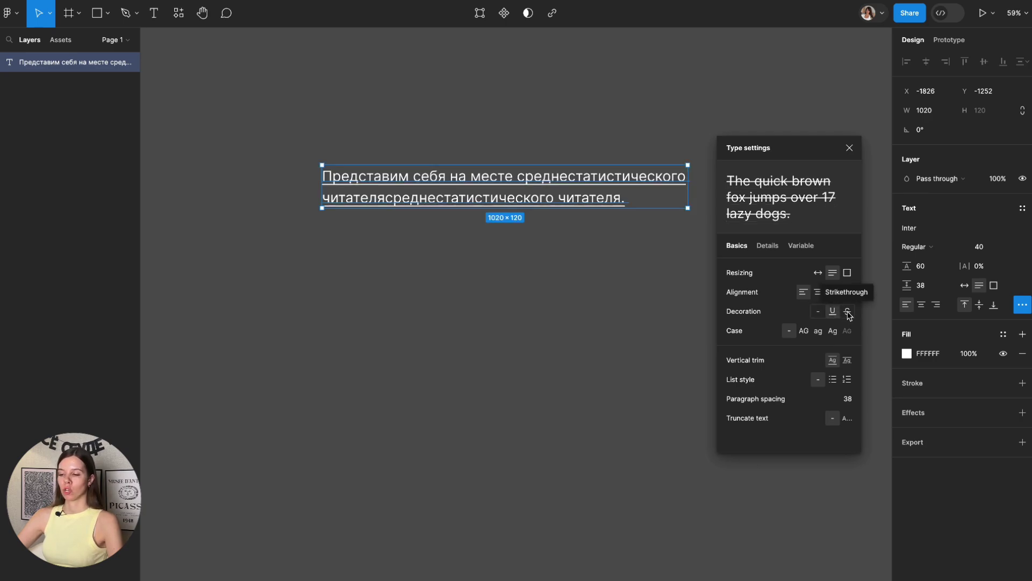
left_click(848, 313)
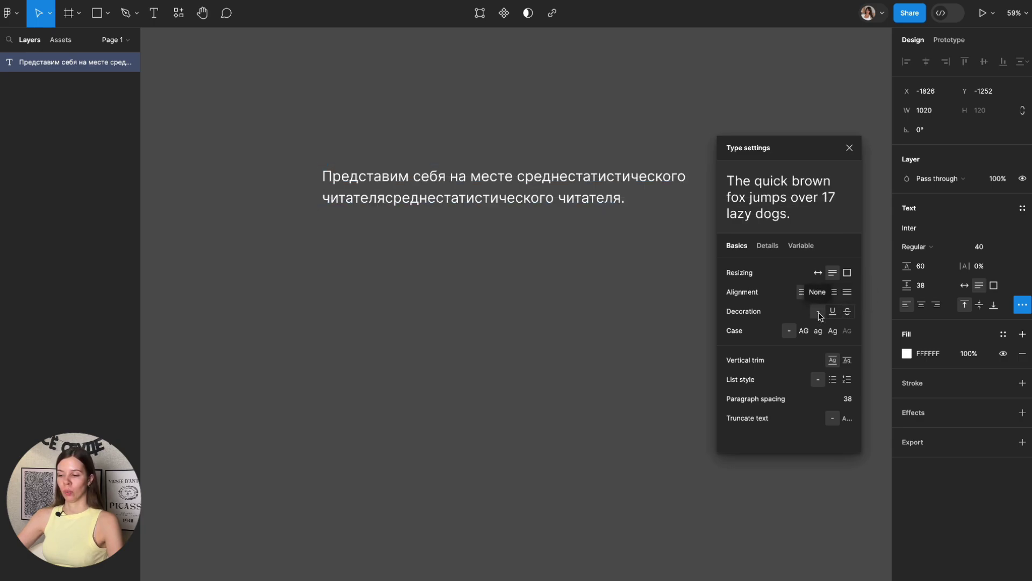
left_click(818, 312)
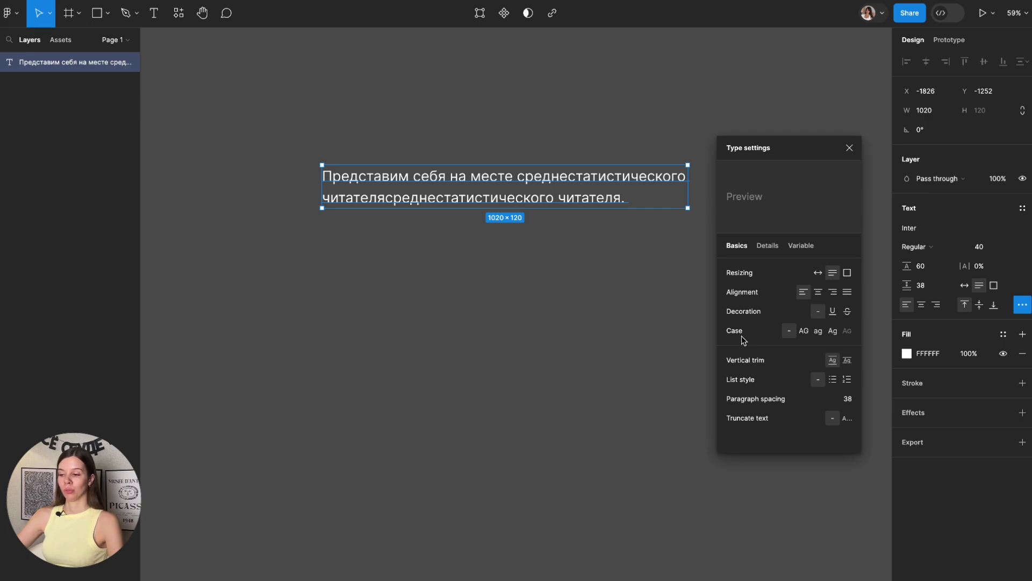
Cycle the text case AG, ag, Ag, then back to as typed, and trim it cap height to baseline (1020 × 89).
left_click(805, 332)
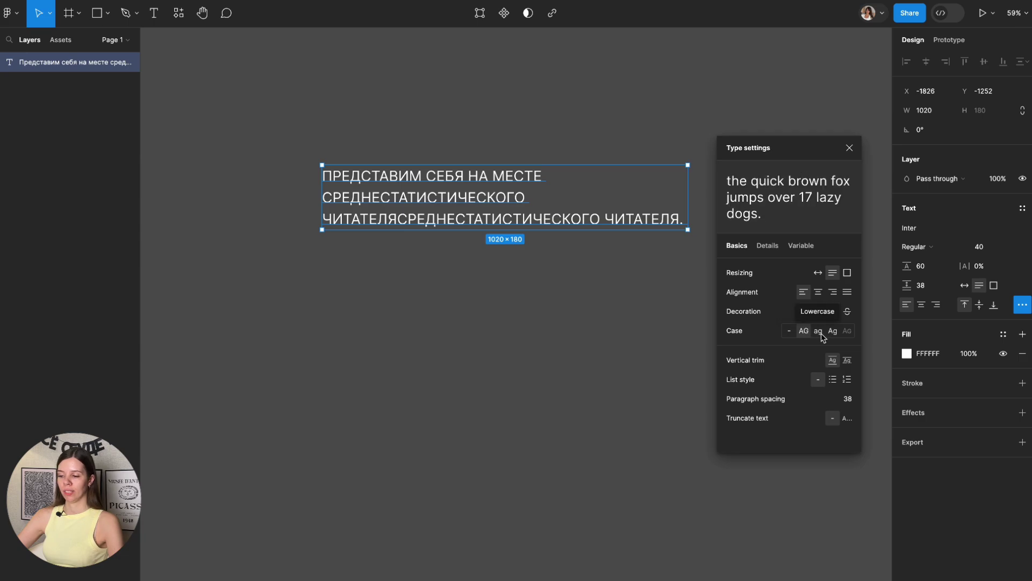
left_click(818, 331)
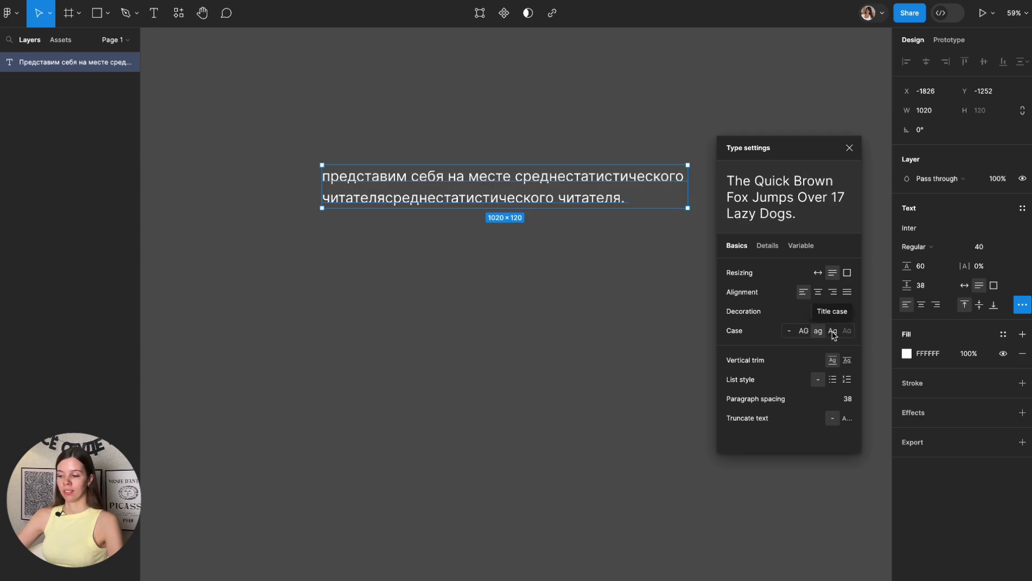
left_click(833, 332)
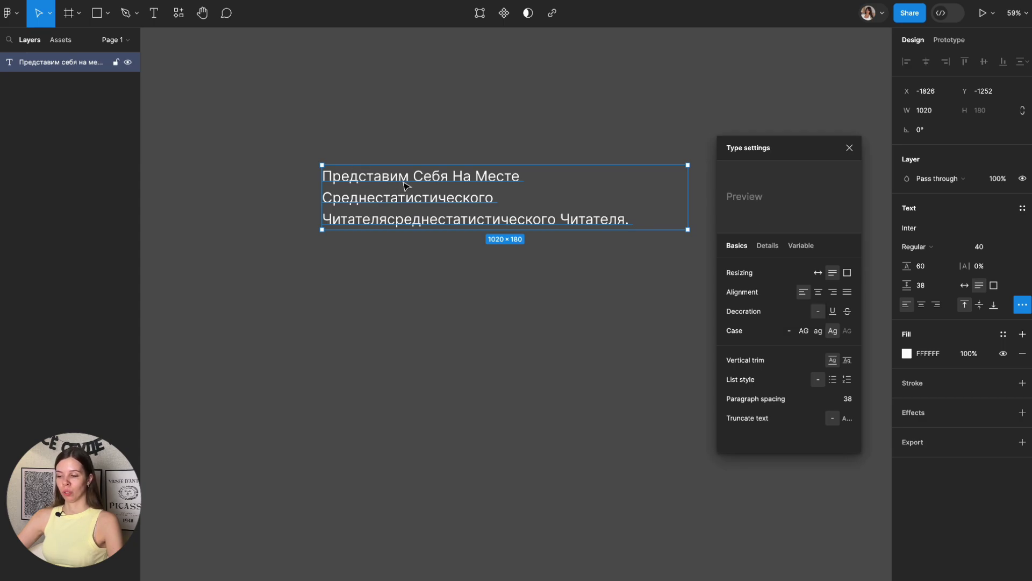
left_click(791, 331)
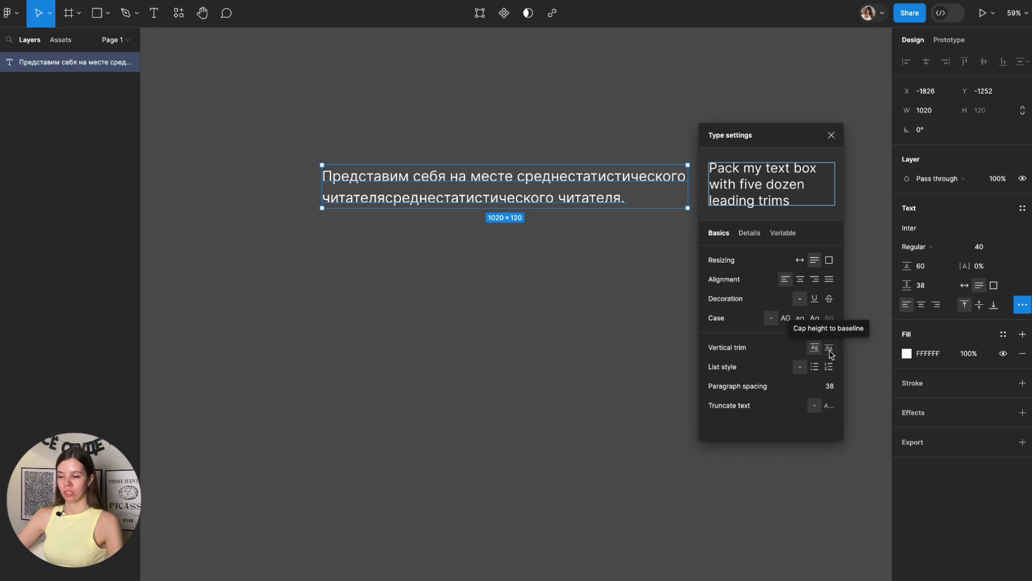
left_click(830, 348)
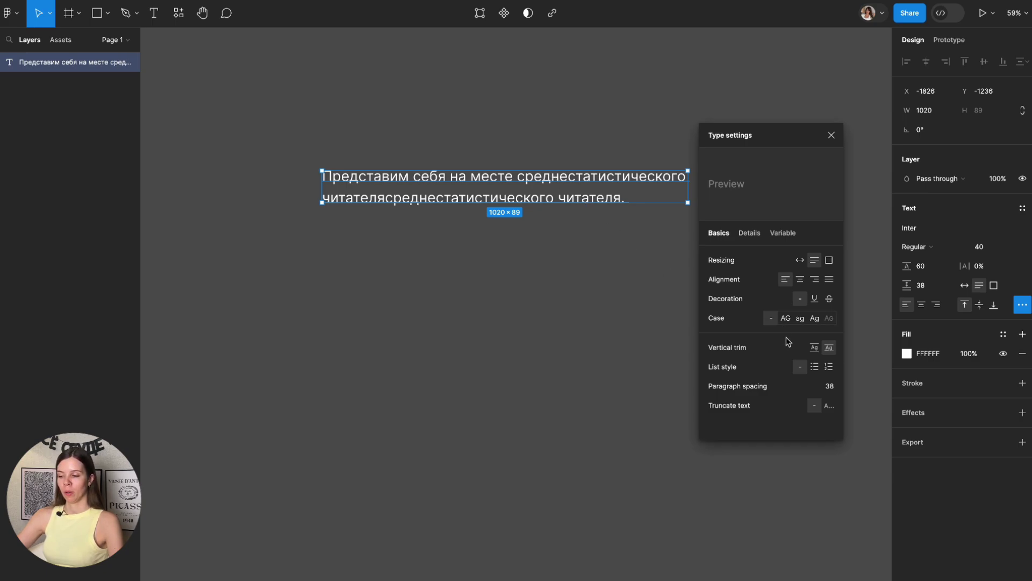
Restore standard trim, try bulleted then numbered lists, remove them, and truncate to one ellipsis line.
left_click(814, 348)
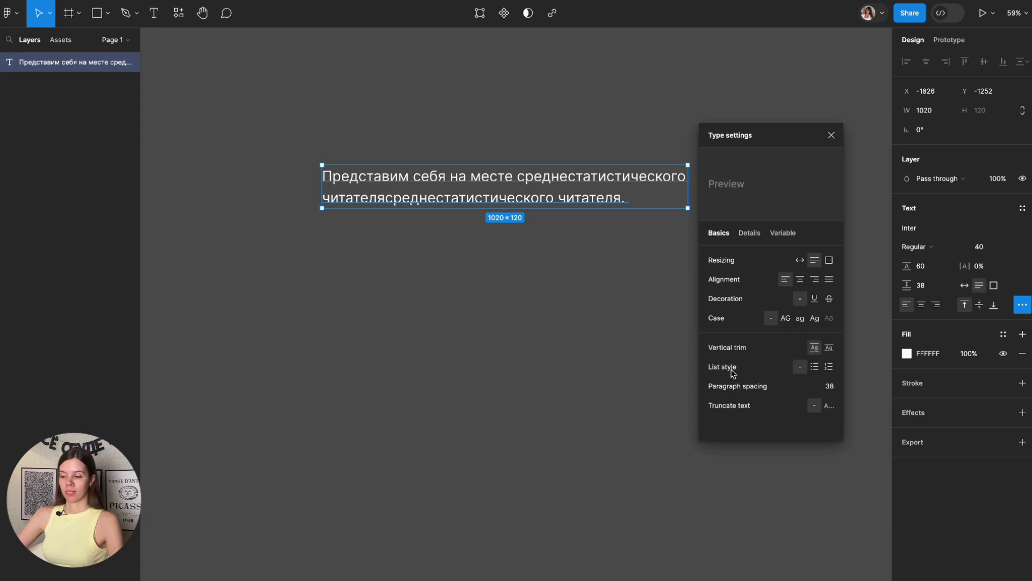
left_click(815, 368)
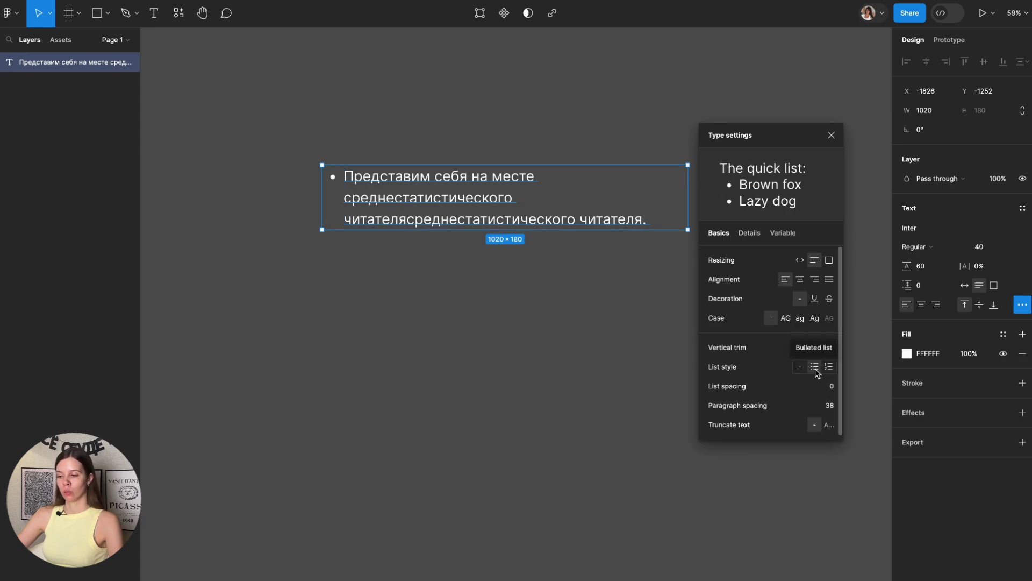
left_click(828, 369)
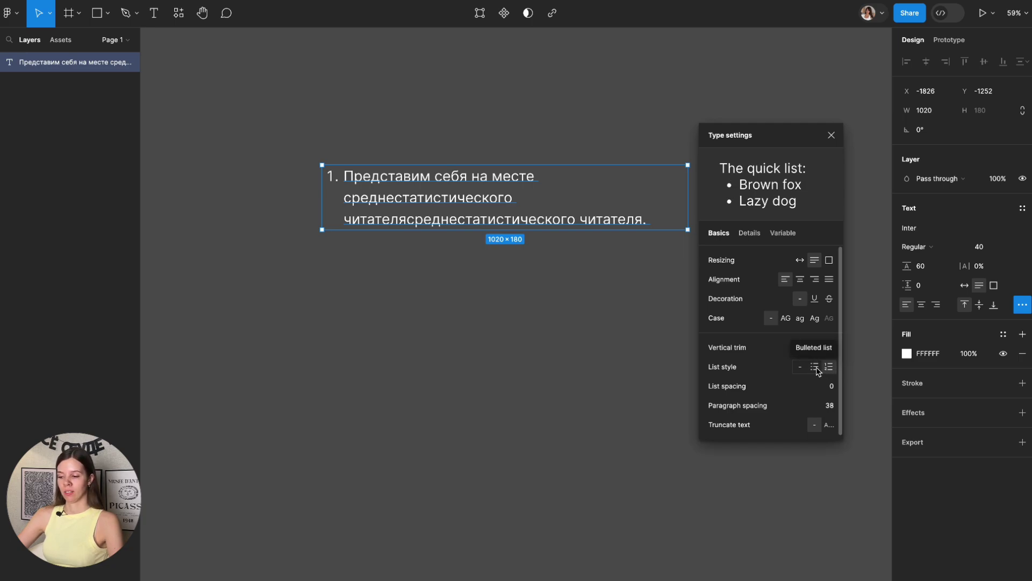
left_click(800, 368)
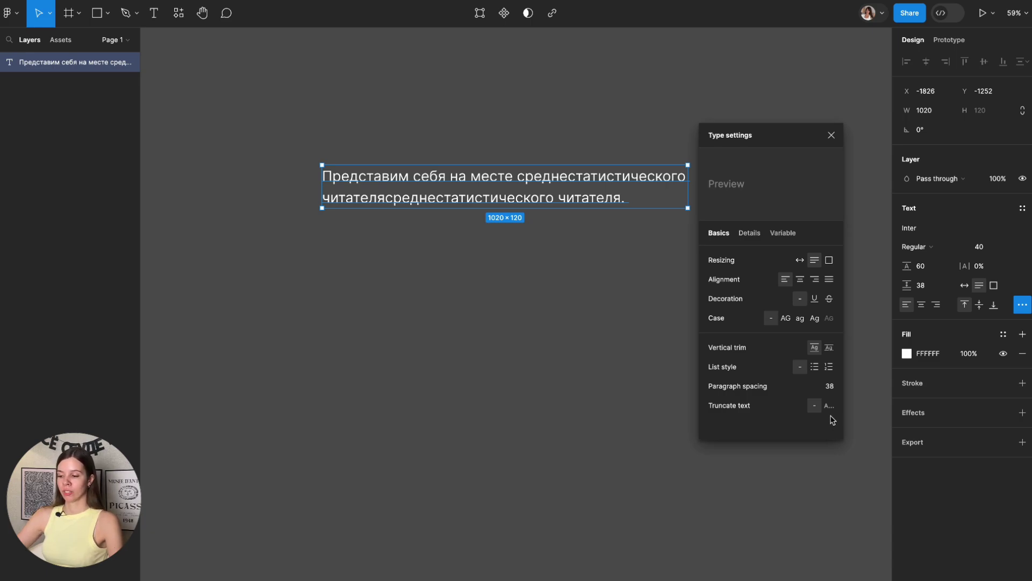
left_click(829, 406)
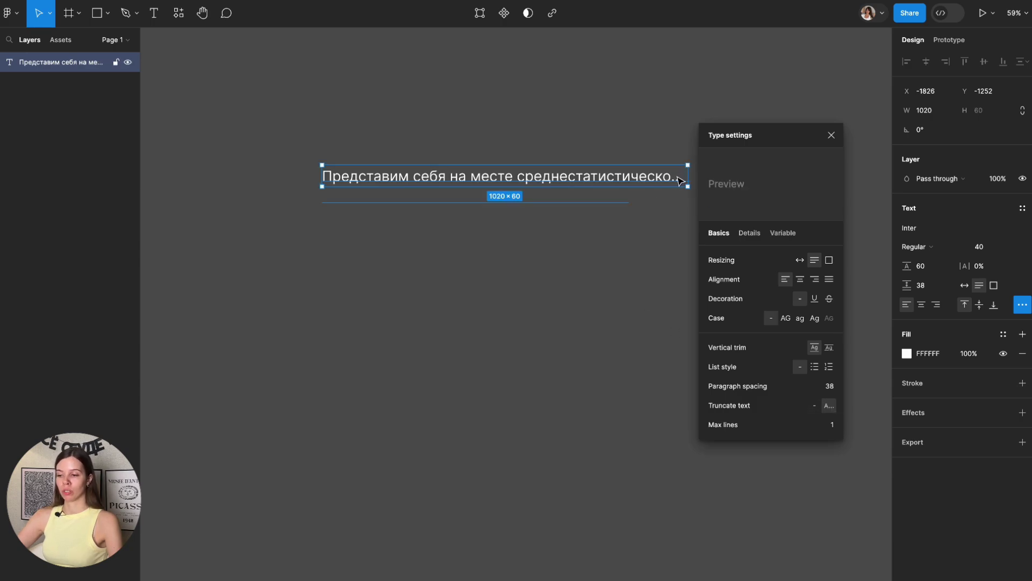
Deselect the text layer and then select it again.
left_click(645, 134)
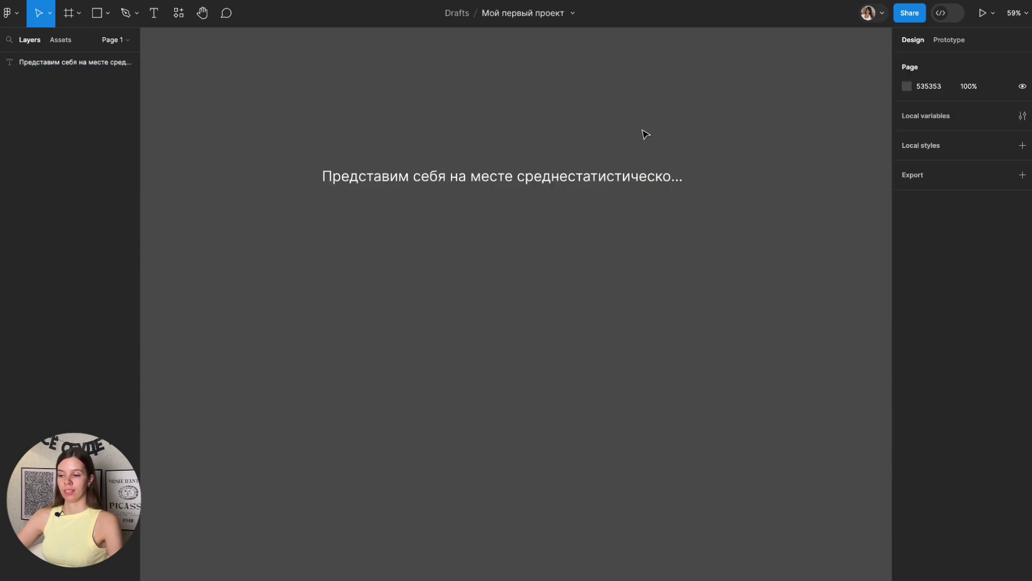
left_click(629, 176)
left_click(632, 156)
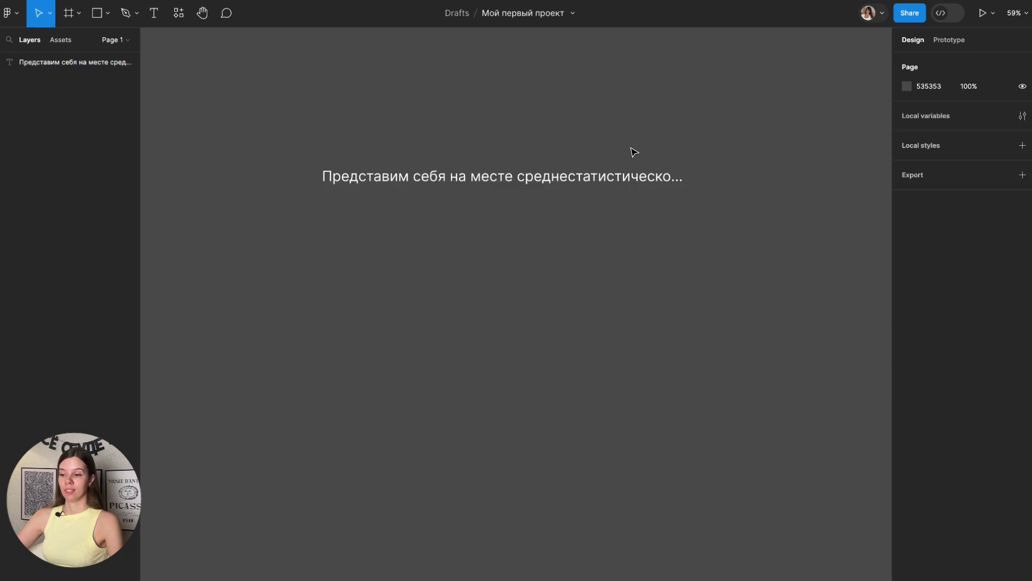
left_click(626, 181)
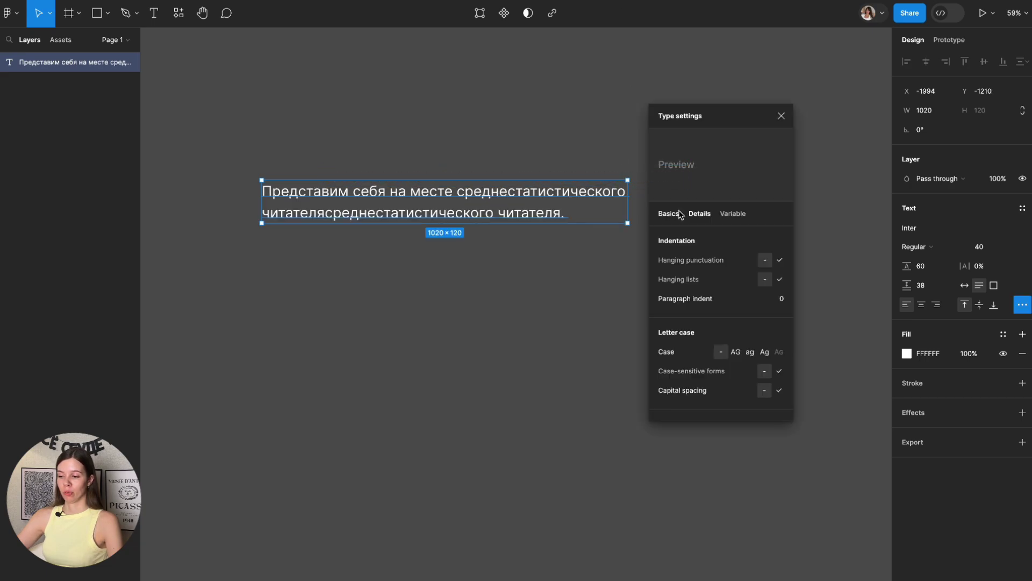
Browse the text's Details typography features, then close the panel and move the text right.
left_click(699, 213)
scroll(752, 301, "down", 10)
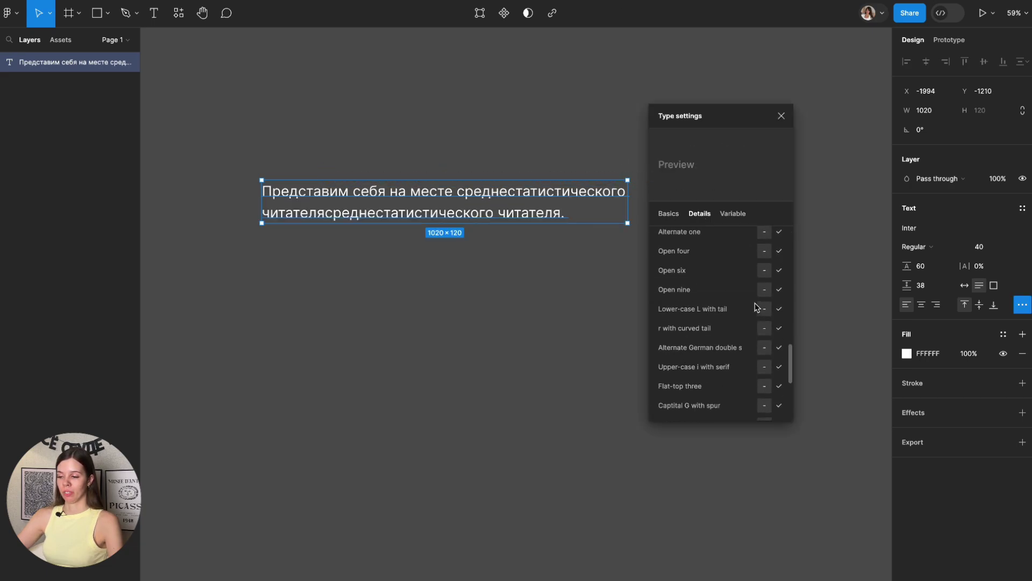
scroll(755, 307, "down", 3)
scroll(755, 308, "up", 5)
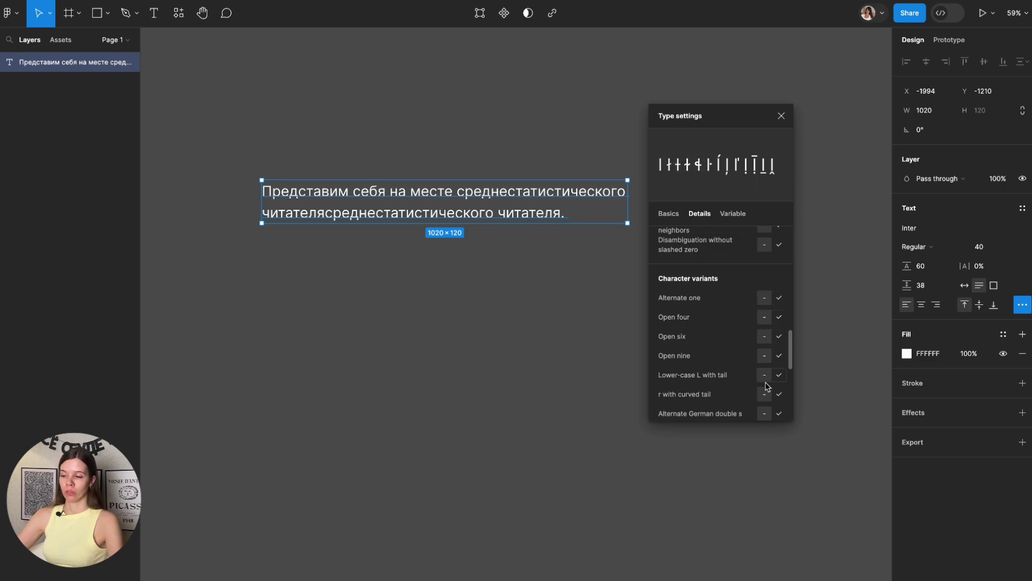
scroll(764, 338, "down", 3)
scroll(764, 339, "down", 3)
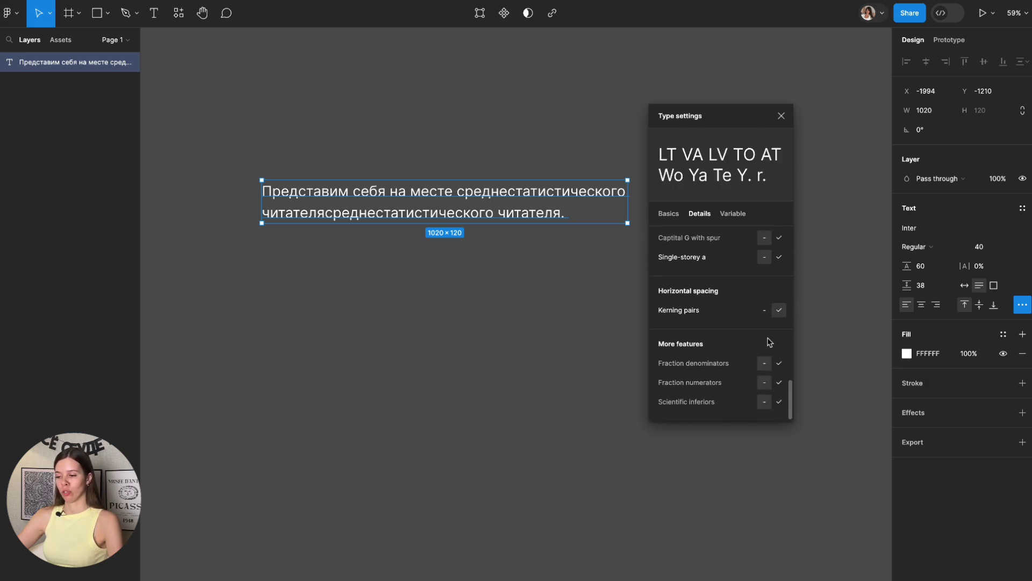
left_click(781, 116)
left_click_drag(608, 192, 734, 193)
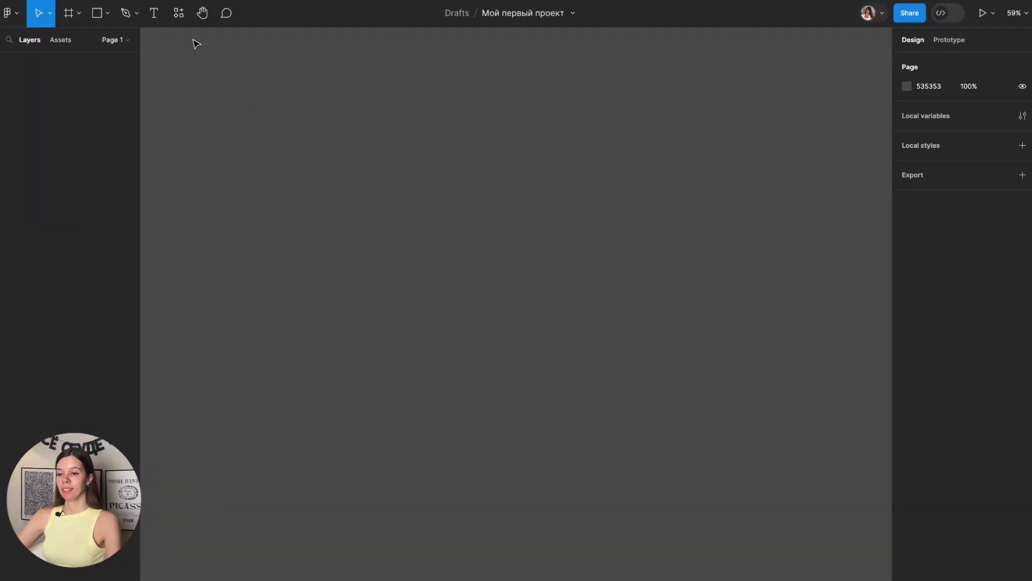
left_click(181, 16)
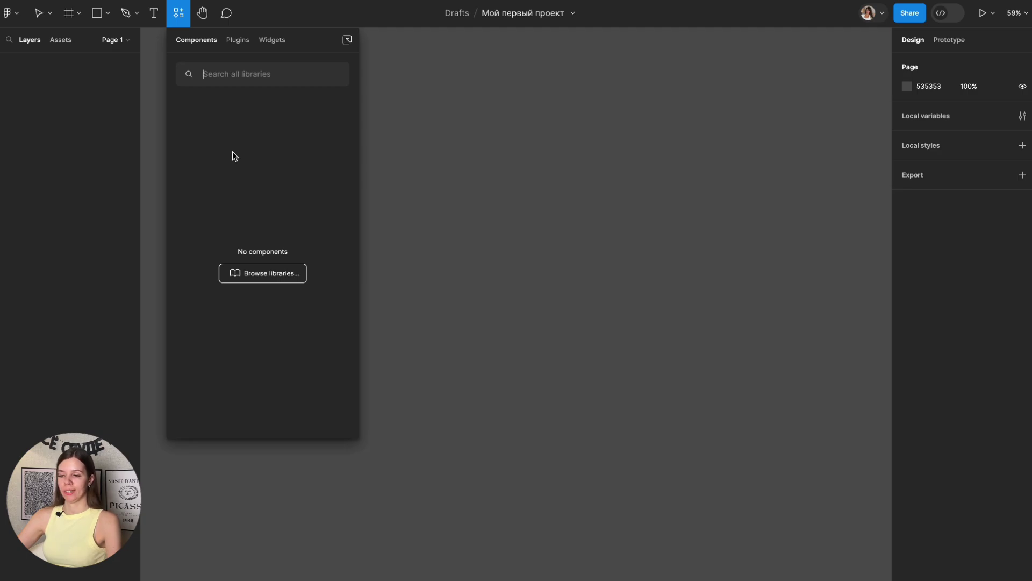
left_click(239, 42)
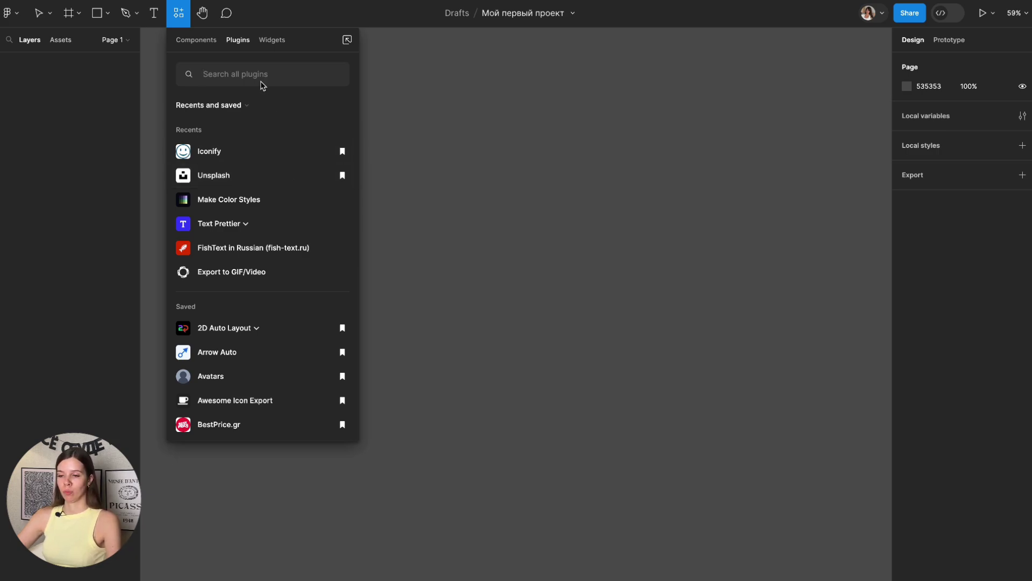
left_click(440, 113)
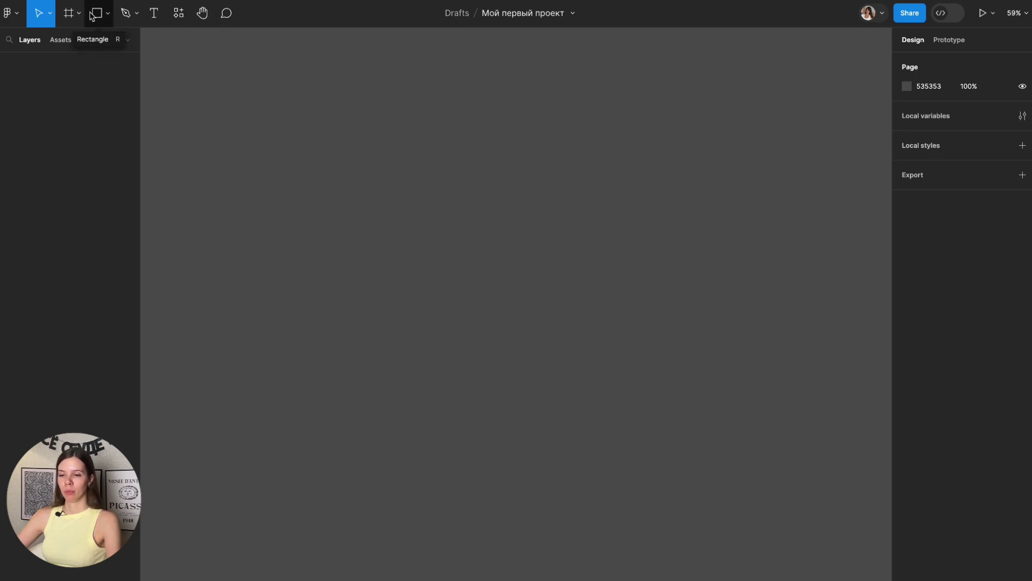
Draw a new white frame, Frame 1, on the canvas.
left_click(71, 13)
left_click_drag(392, 101, 674, 381)
left_click(740, 322)
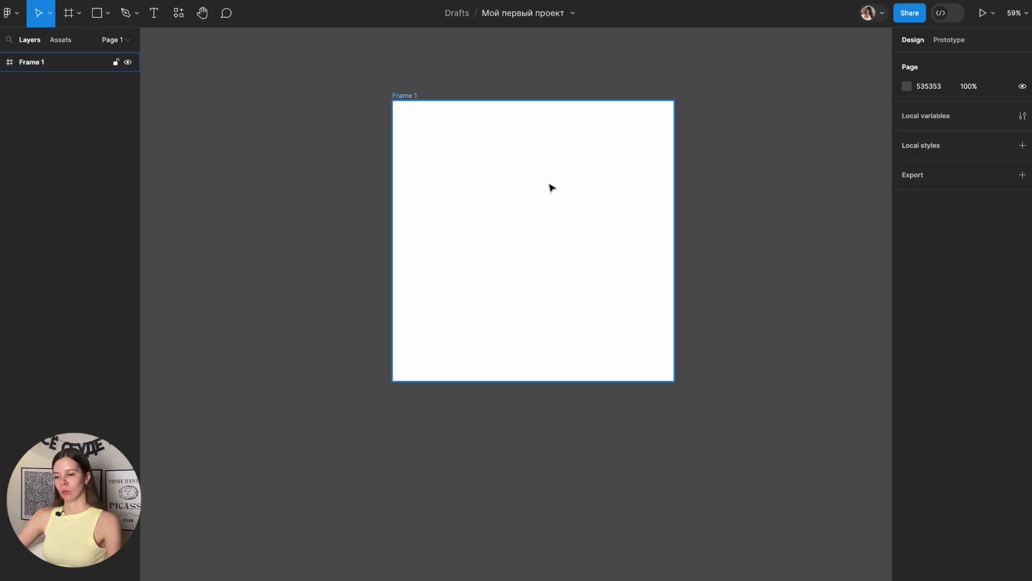
Post a comment reading 'этот блок' on the frame.
left_click(230, 20)
left_click(548, 214)
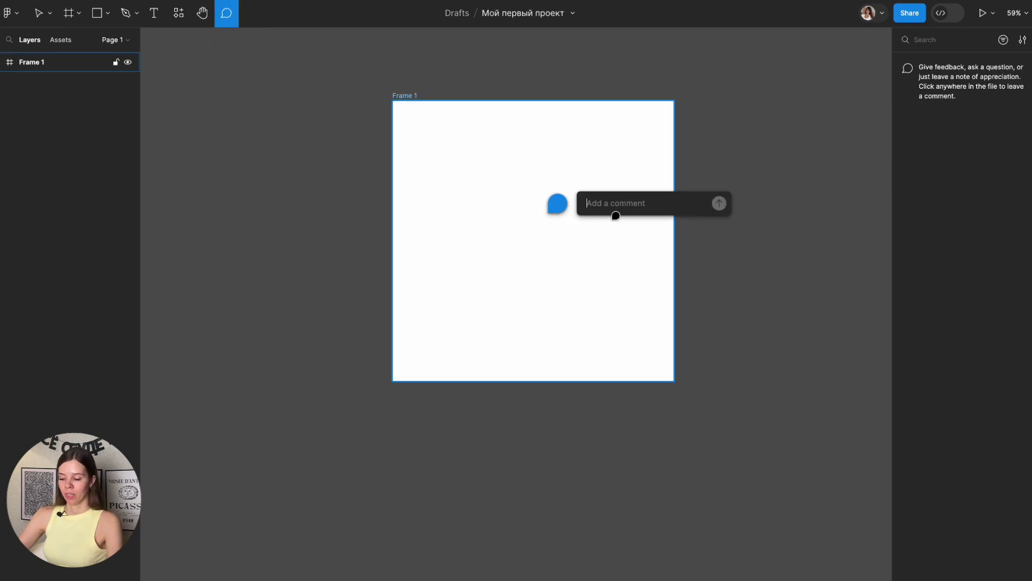
type("этот")
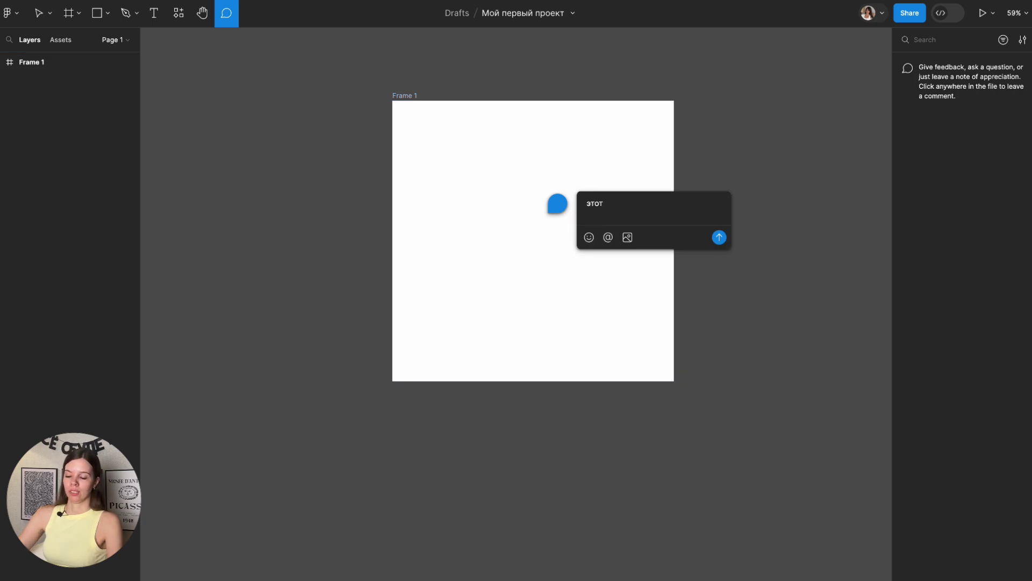
type(" блок")
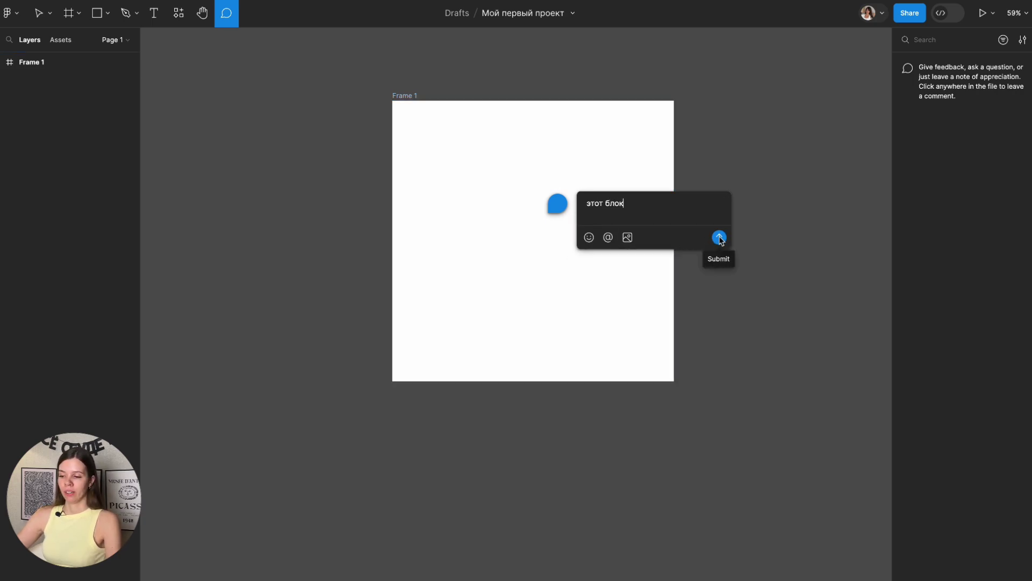
left_click(719, 237)
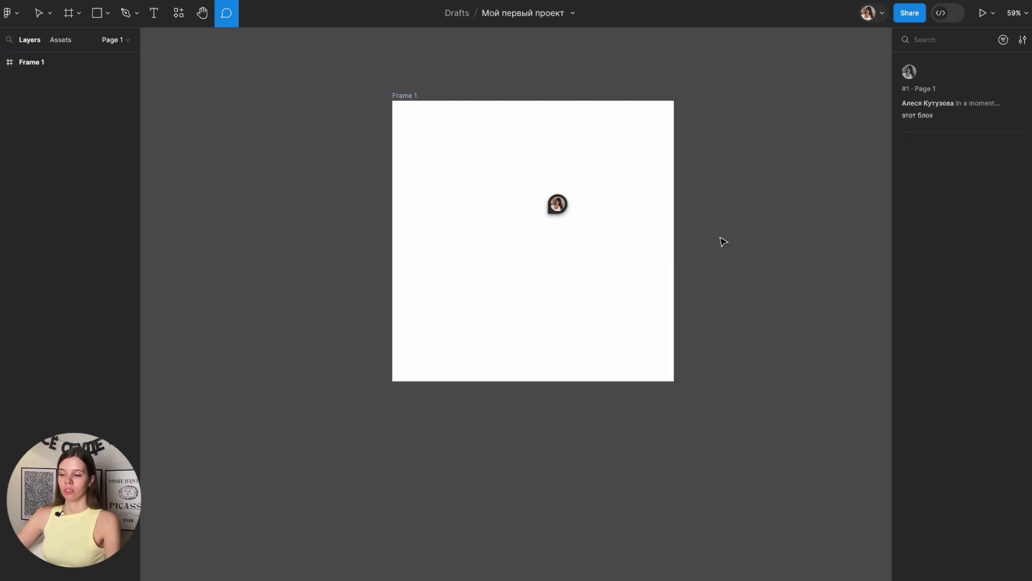
Delete the comment thread, confirming in the Are you sure? dialog.
left_click(562, 208)
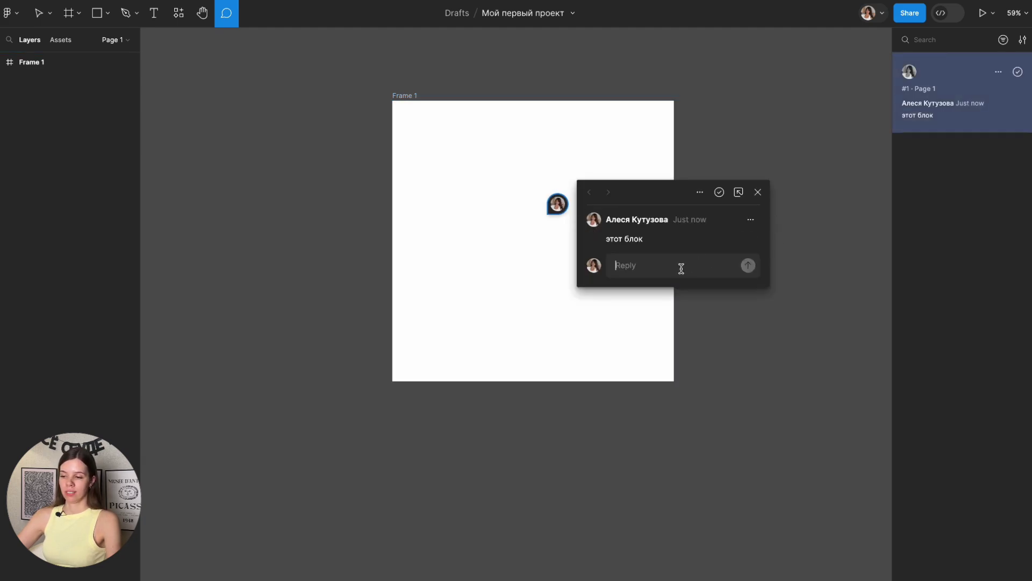
mouse_move(674, 229)
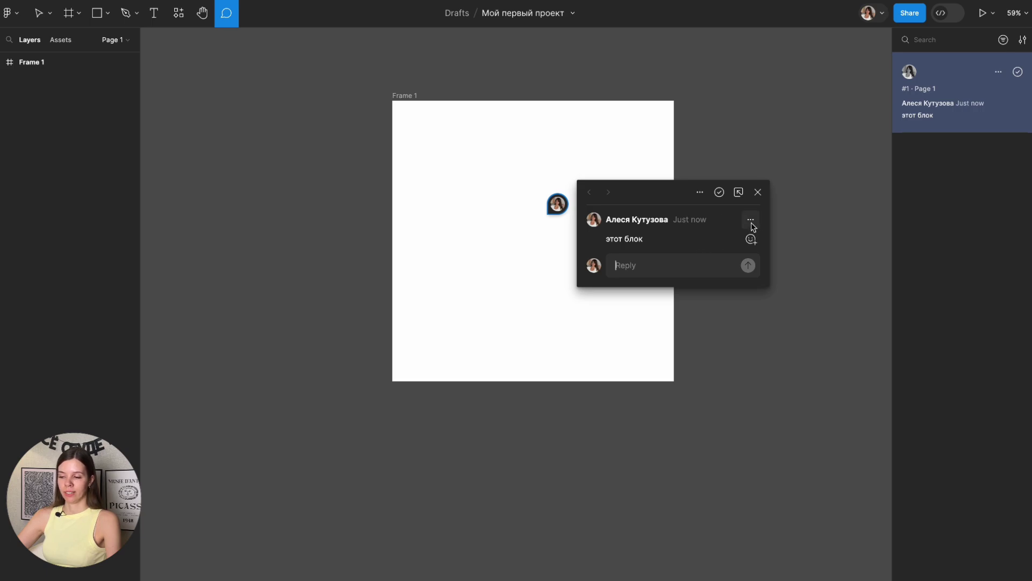
left_click(751, 221)
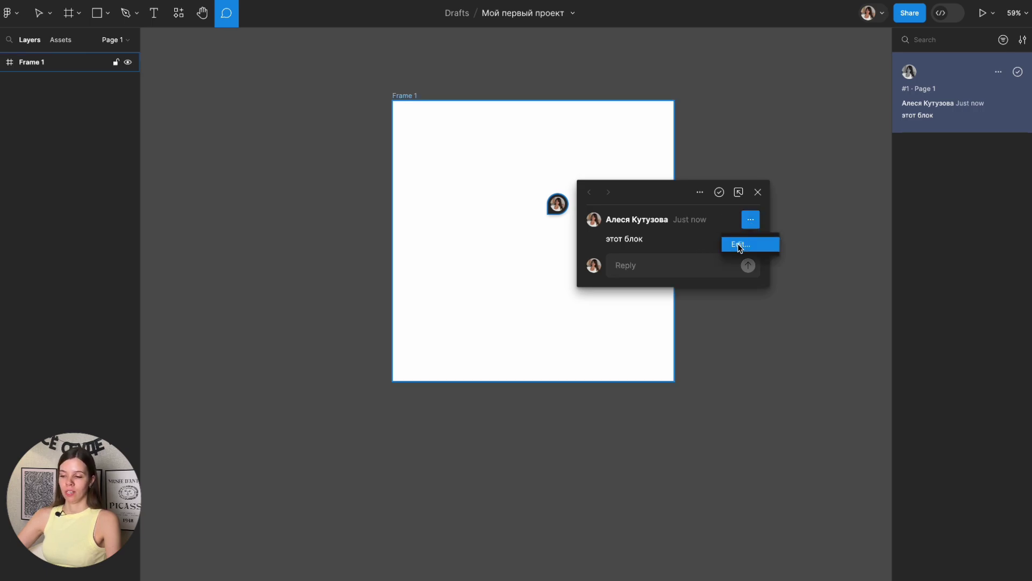
left_click(740, 245)
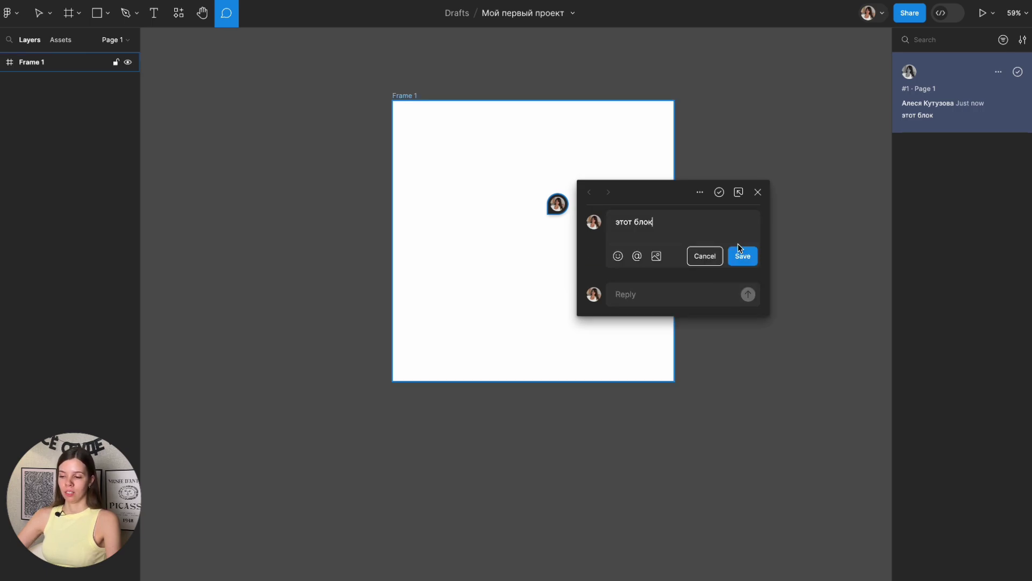
left_click(697, 254)
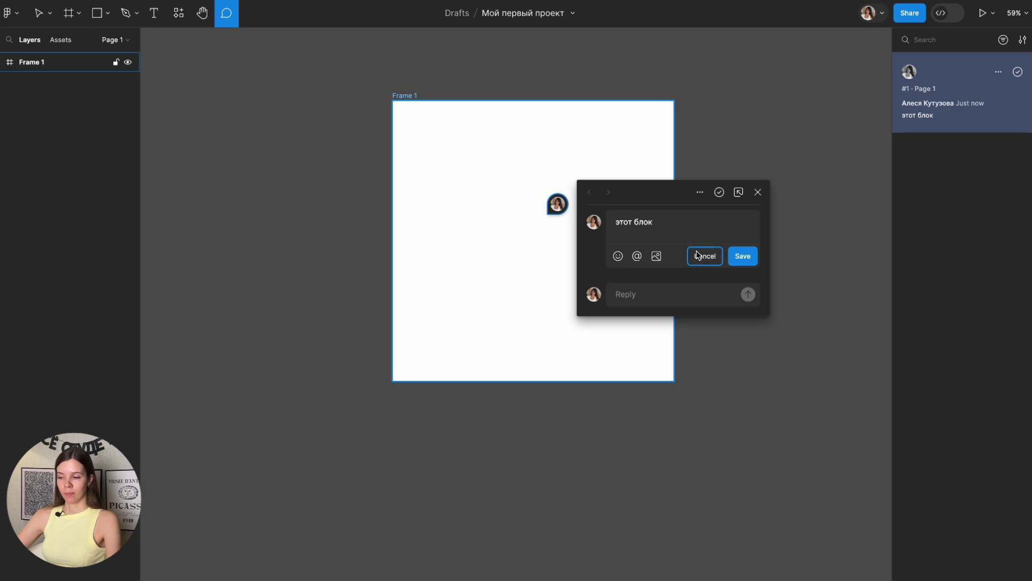
left_click(700, 193)
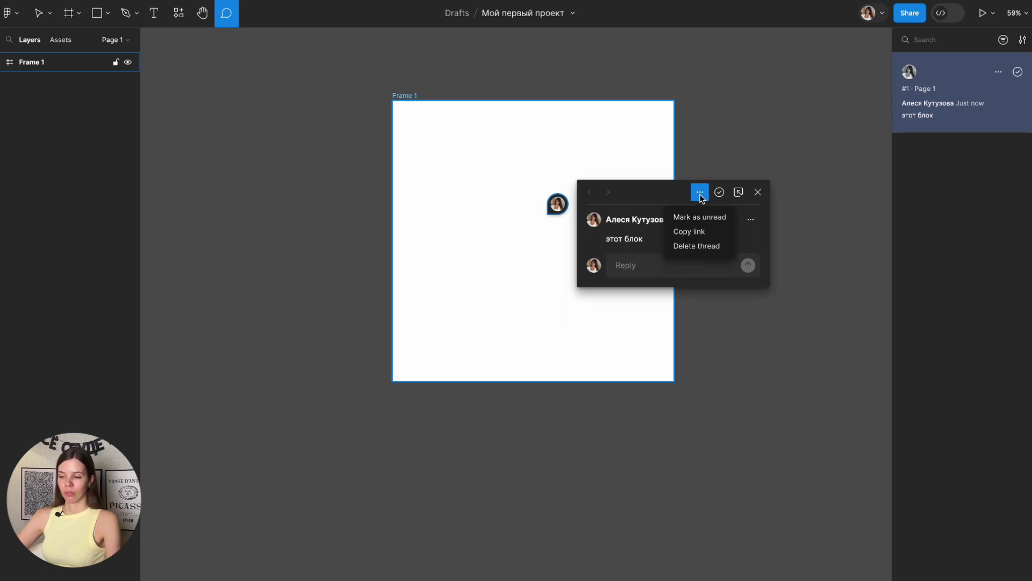
left_click(697, 246)
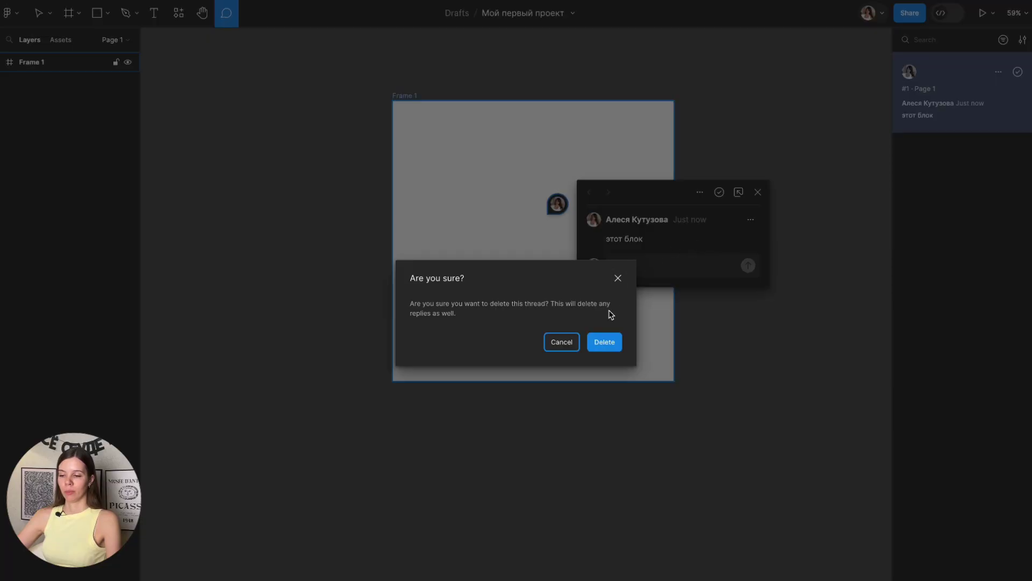
left_click(604, 349)
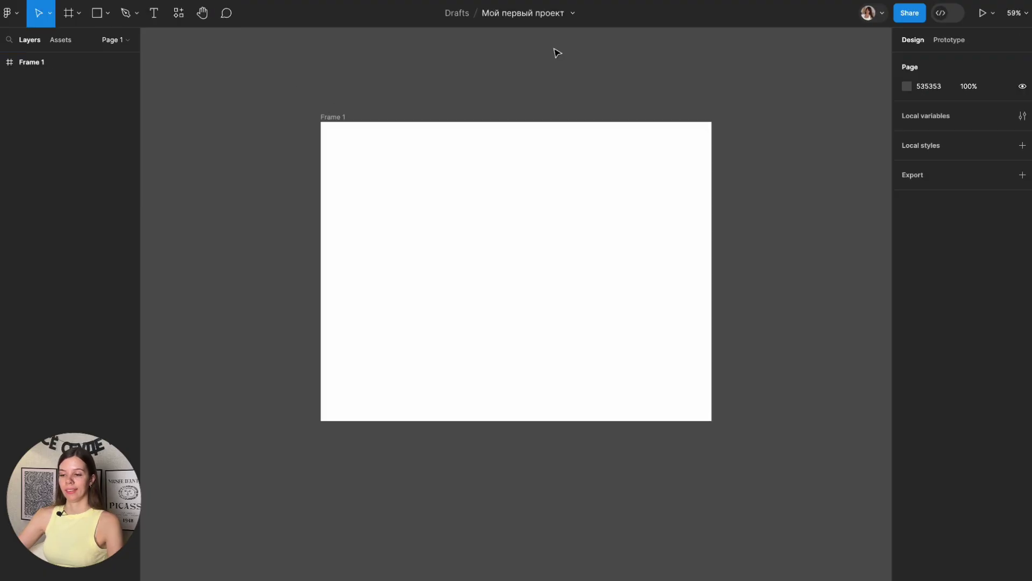
Select Frame 1 and delete it.
left_click(550, 213)
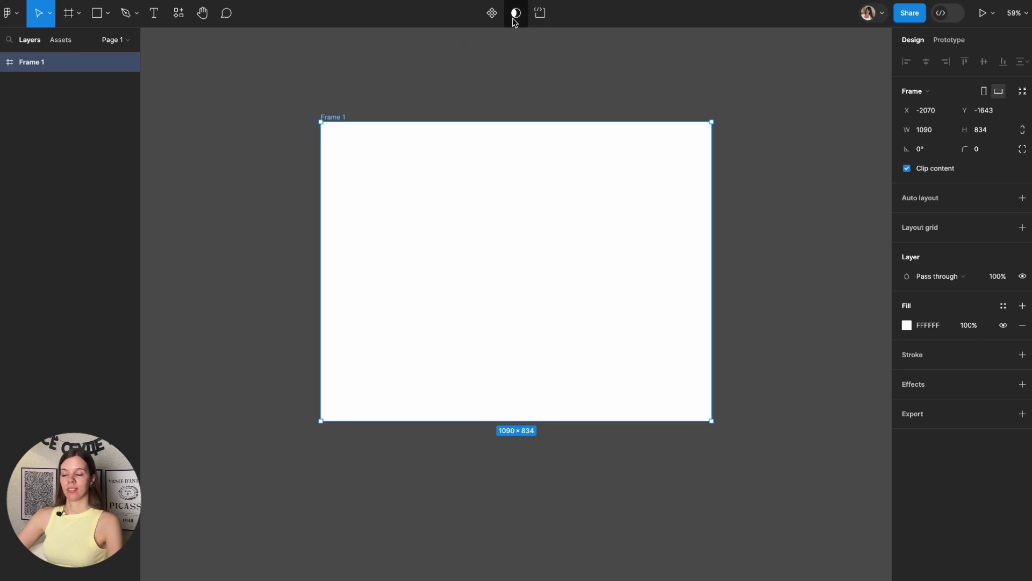
left_click(569, 75)
left_click(509, 187)
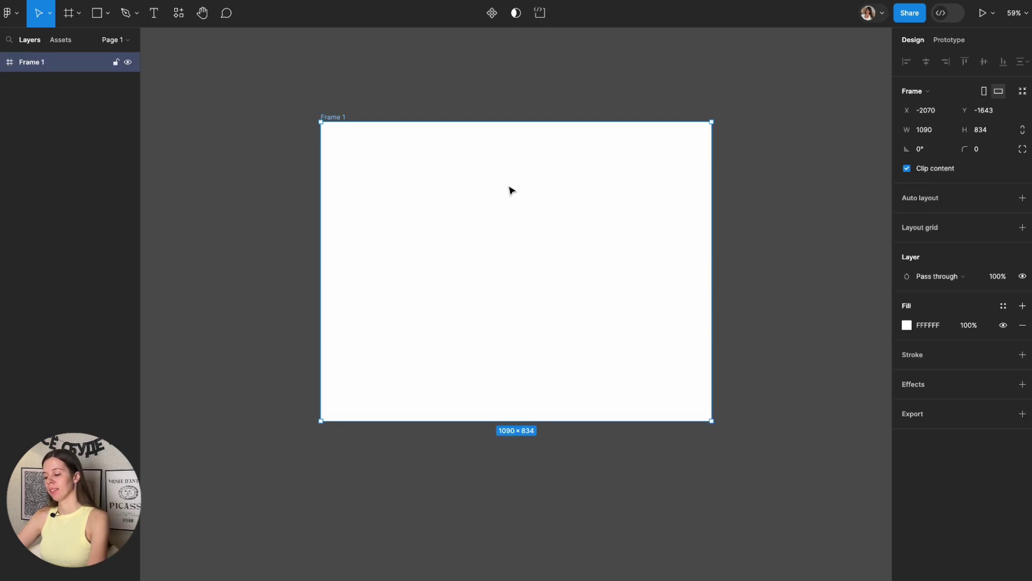
key("BackSpace")
Place the modi-logo-black.png image on the empty canvas.
left_click(107, 13)
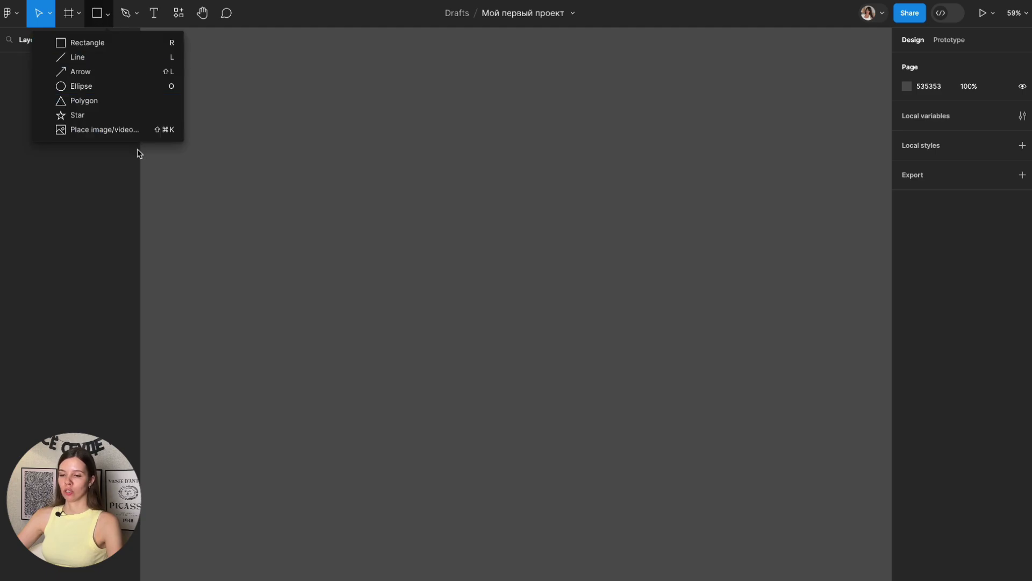
left_click(104, 129)
scroll(484, 307, "down", 3)
left_click(467, 329)
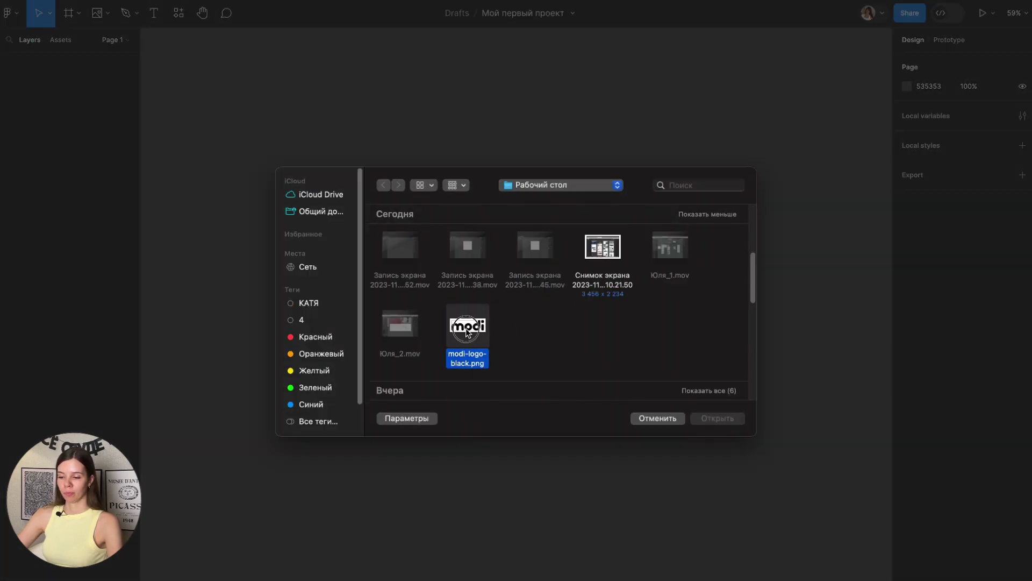
double_click(466, 332)
left_click(487, 208)
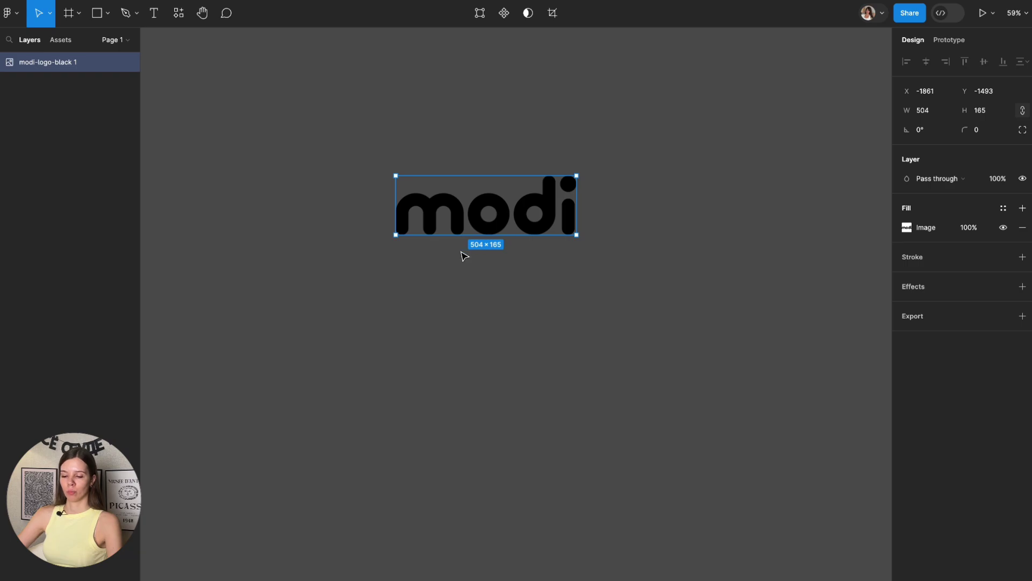
left_click(423, 324)
Draw a rectangle below the logo and give it a magenta B40B66 fill.
key("r")
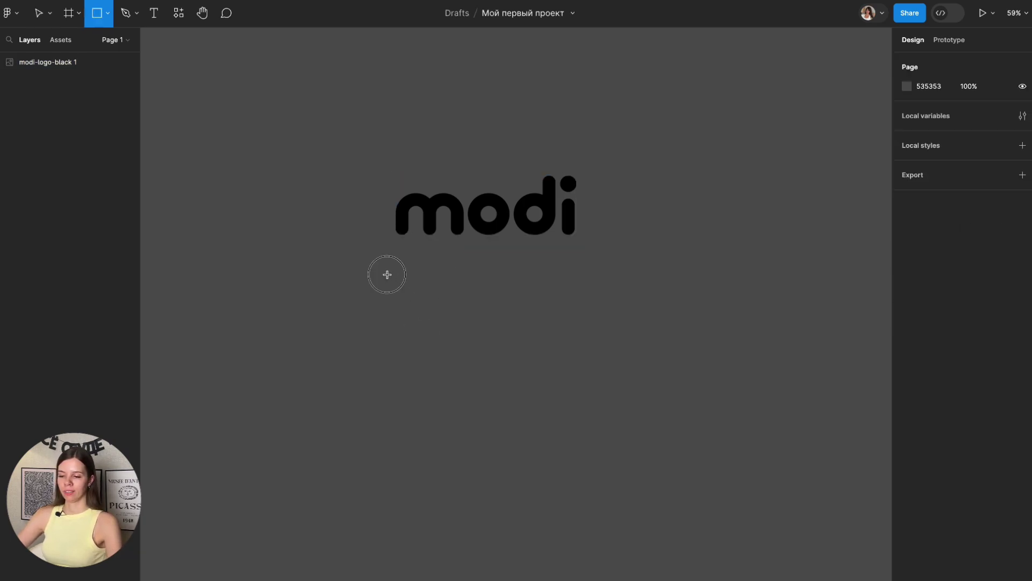
left_click_drag(387, 274, 592, 365)
left_click(907, 228)
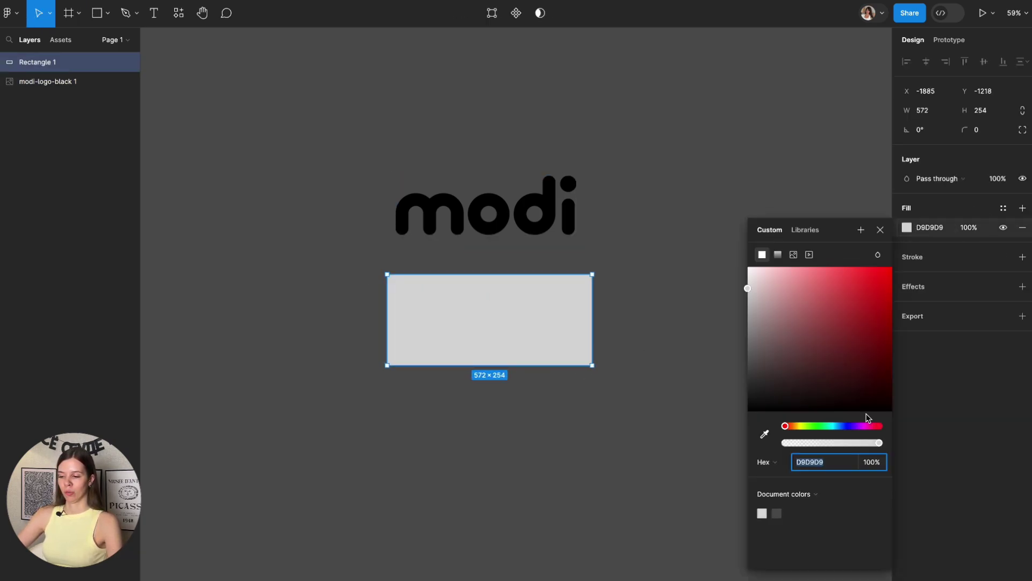
left_click_drag(876, 426, 871, 426)
left_click(883, 310)
left_click(576, 379)
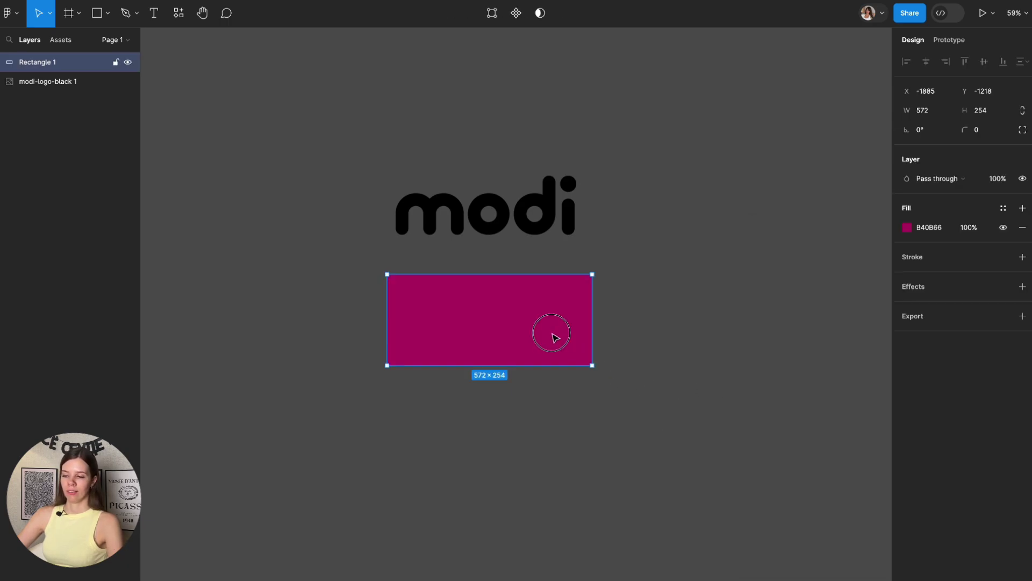
Mask the logo with the magenta rectangle, then move the mask group down-right.
left_click_drag(548, 335, 553, 222)
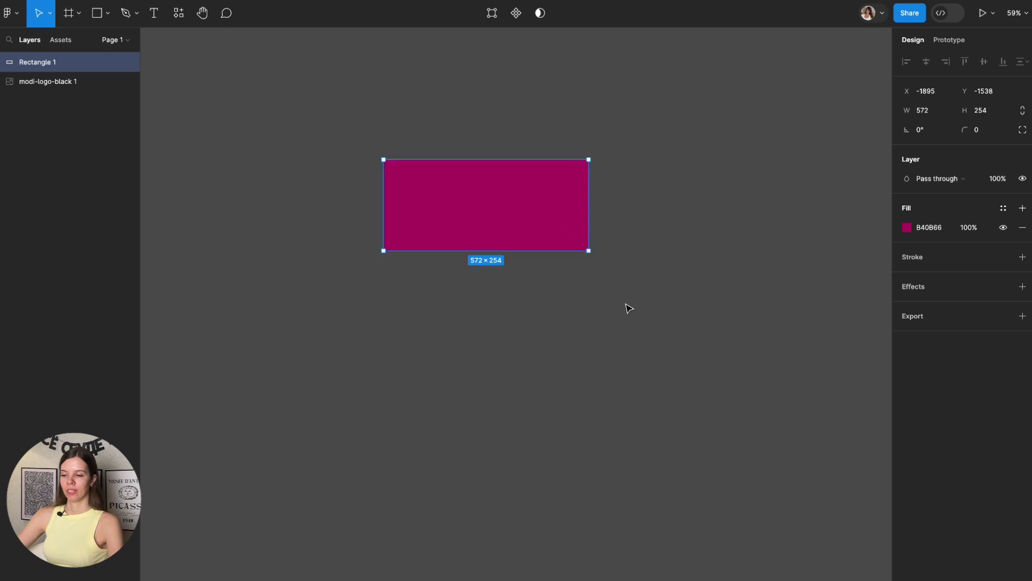
left_click_drag(664, 318, 382, 132)
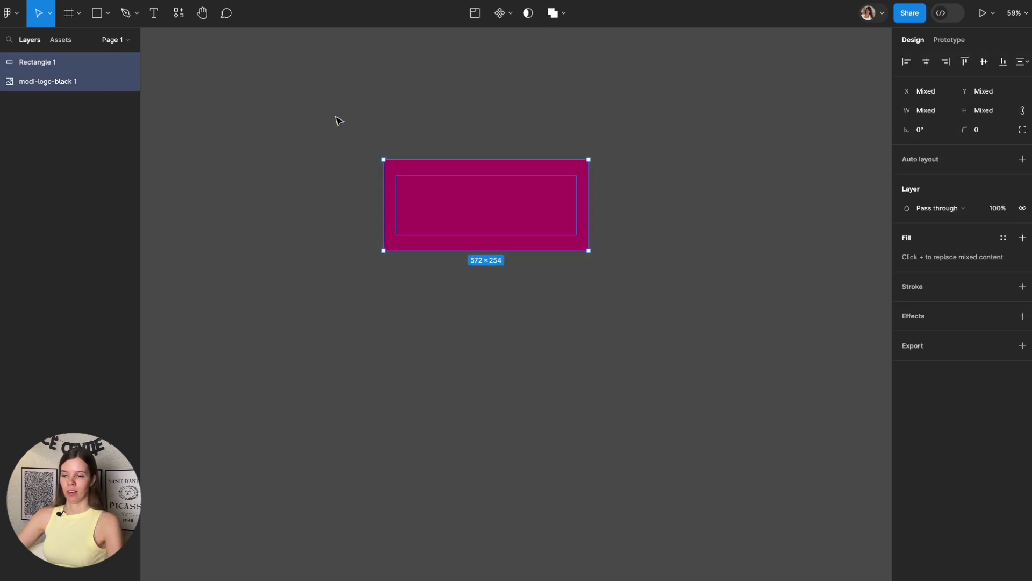
left_click(528, 13)
left_click(635, 123)
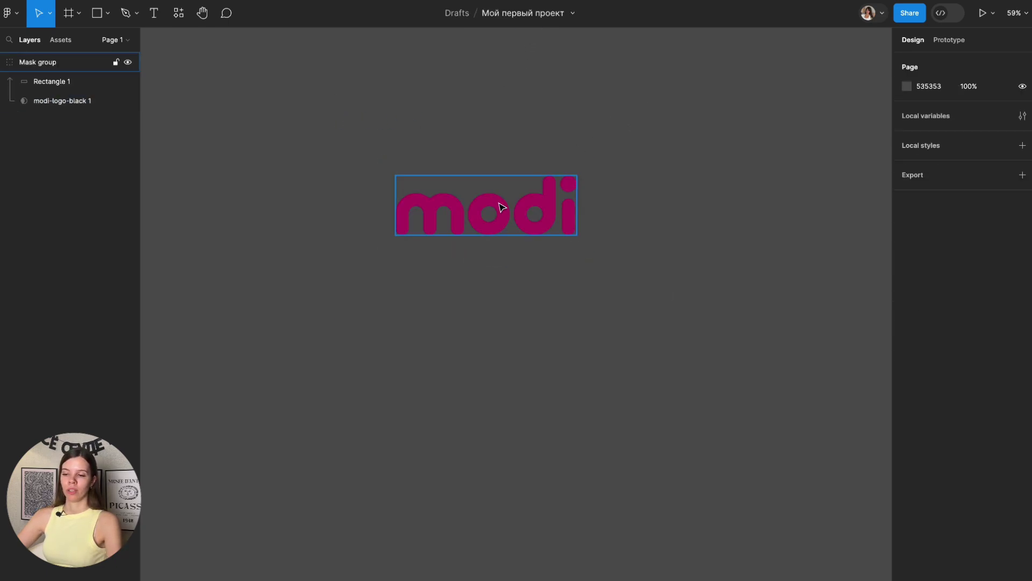
left_click_drag(500, 207, 528, 238)
left_click(584, 157)
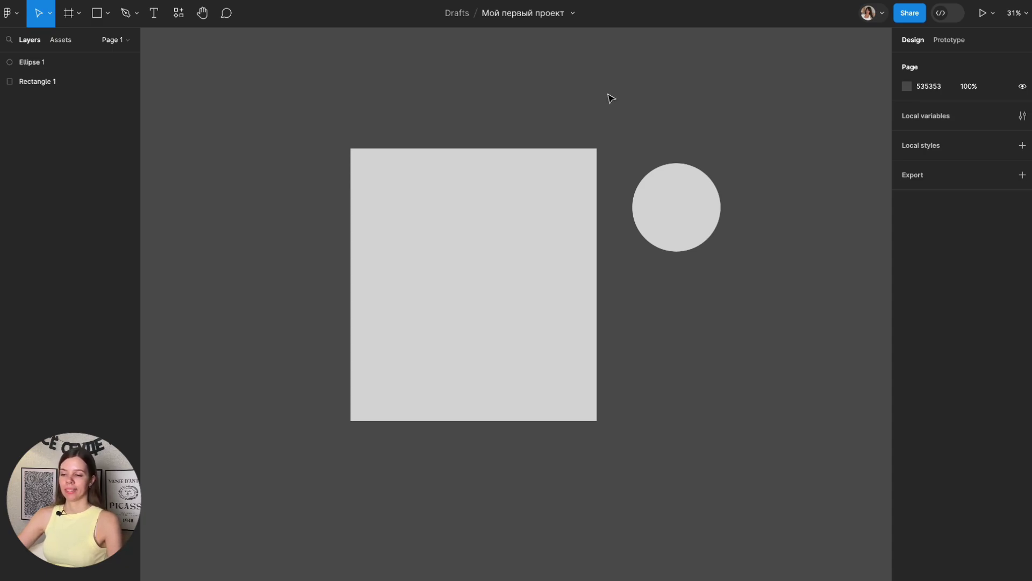
Move the circle onto the centre of the grey rectangle's top edge.
left_click(524, 200)
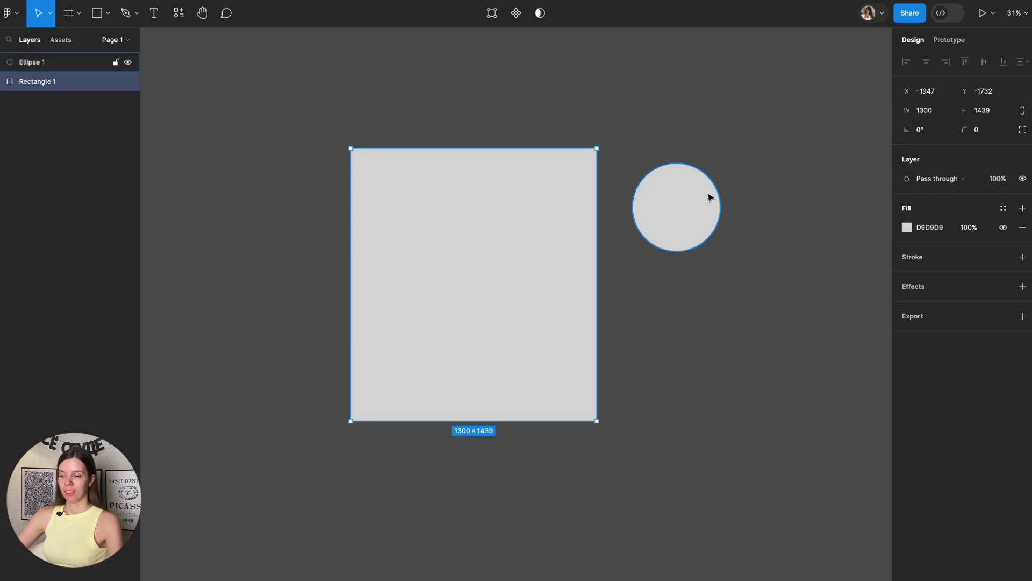
left_click(709, 195)
left_click(795, 177)
left_click_drag(685, 200, 480, 144)
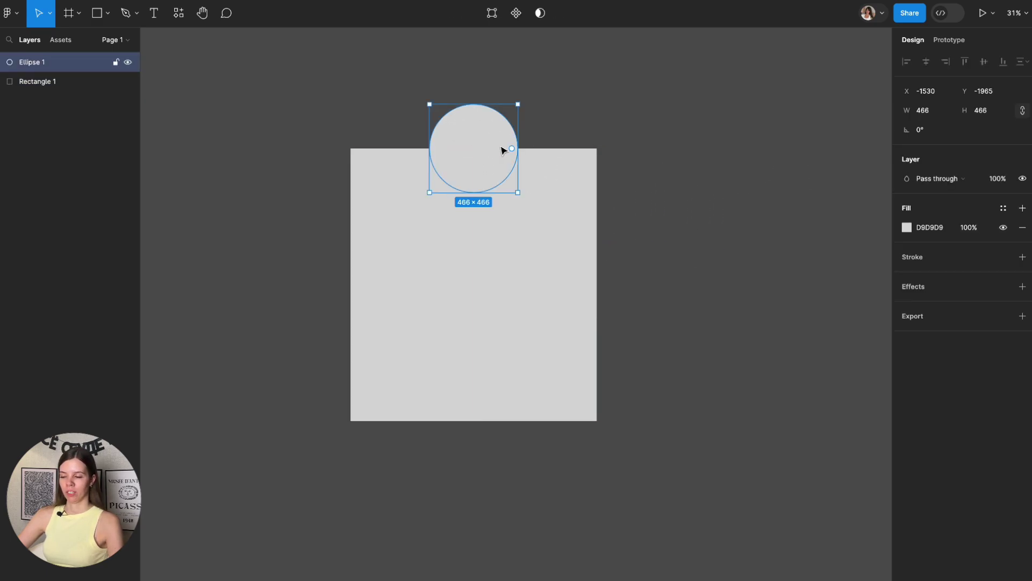
left_click(670, 285)
Subtract the circle from the rectangle, leaving a single Subtract shape.
left_click_drag(652, 456, 325, 110)
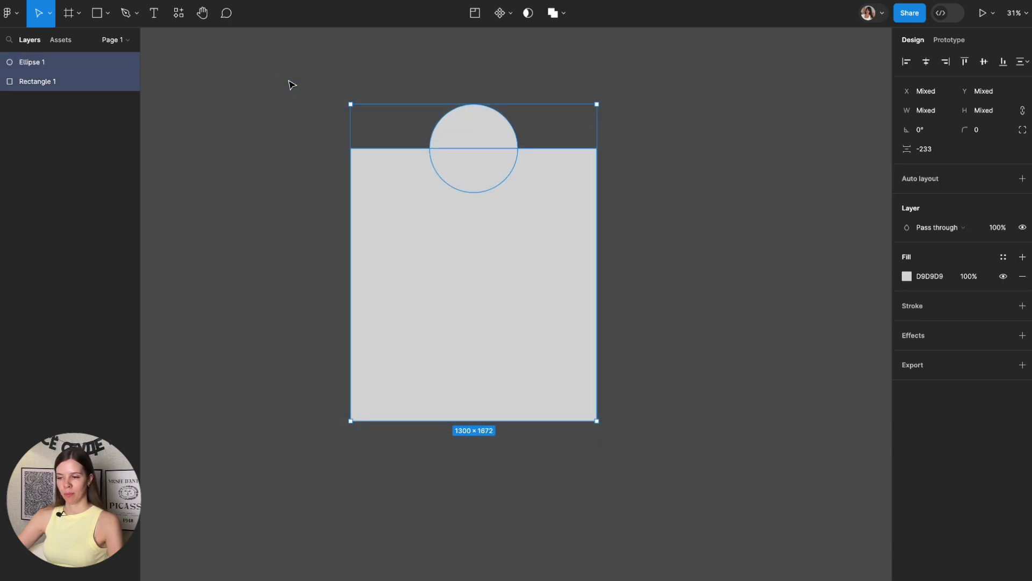
left_click(564, 22)
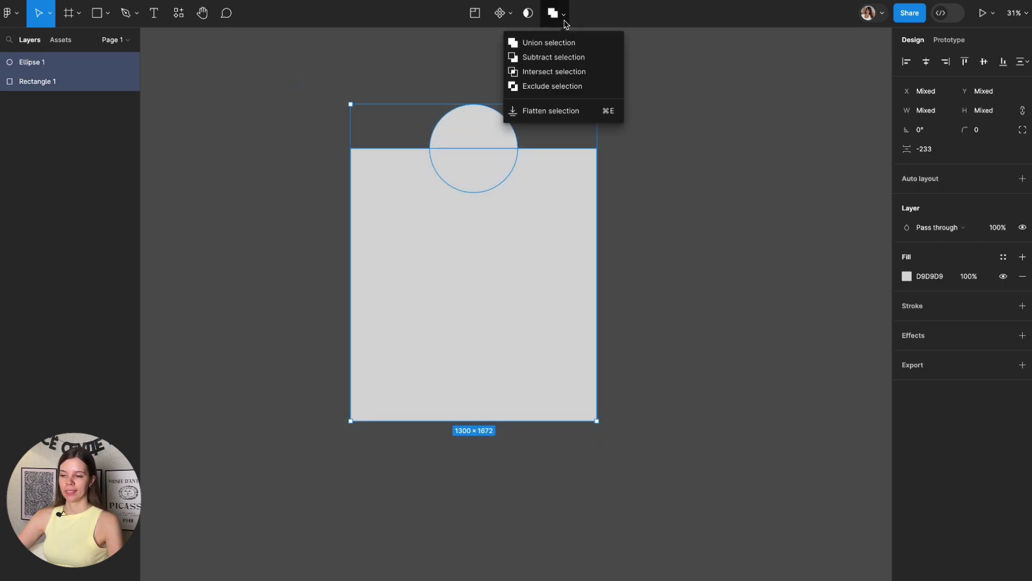
left_click(571, 57)
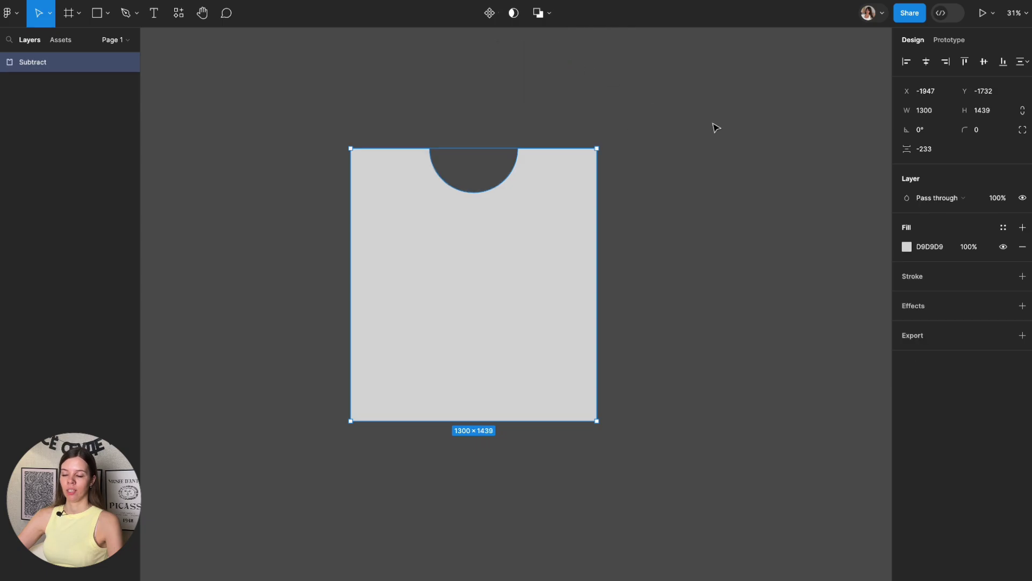
left_click(716, 127)
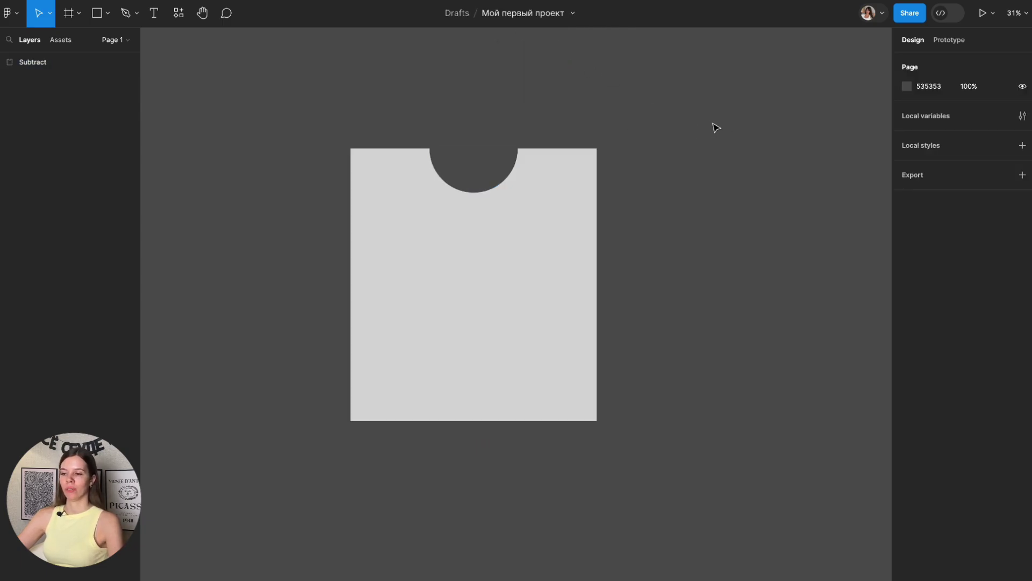
Delete the Subtract shape and draw a large rectangle in its place.
key("ctrl+a")
key("Delete")
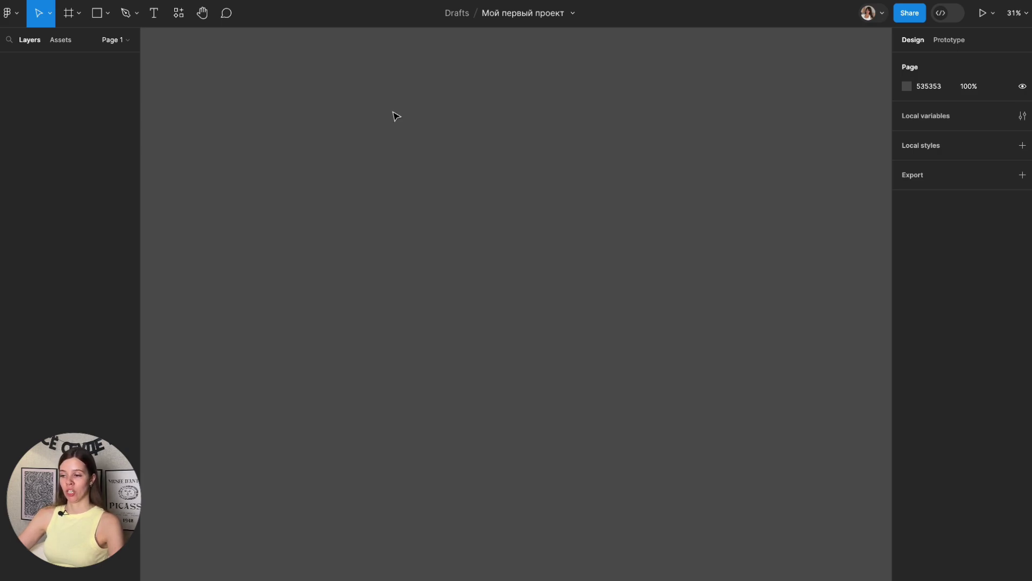
key("r")
mouse_move(353, 64)
left_mouse_down()
mouse_move(704, 548)
mouse_move(785, 385)
left_mouse_up()
left_click_drag(576, 173, 537, 231)
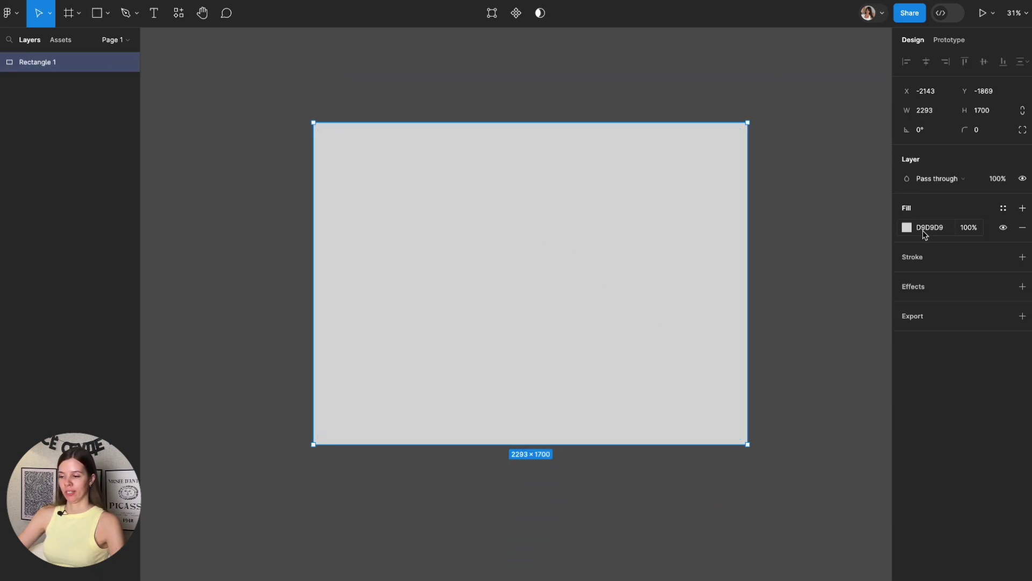
Fill the rectangle with the snowy moonlit landscape JPEG, then nudge it slightly left.
left_click(907, 228)
left_click(793, 255)
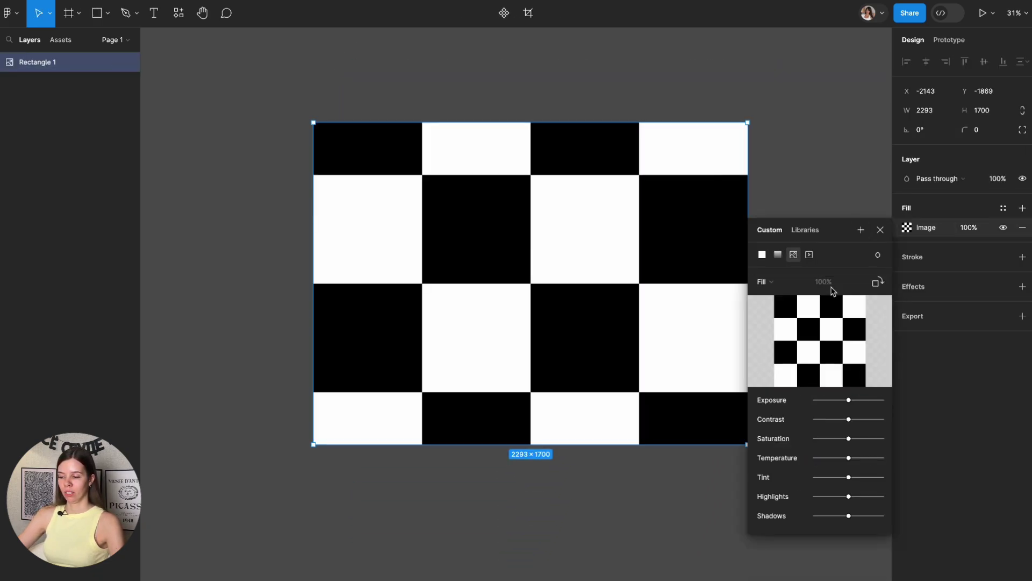
left_click(820, 341)
double_click(468, 251)
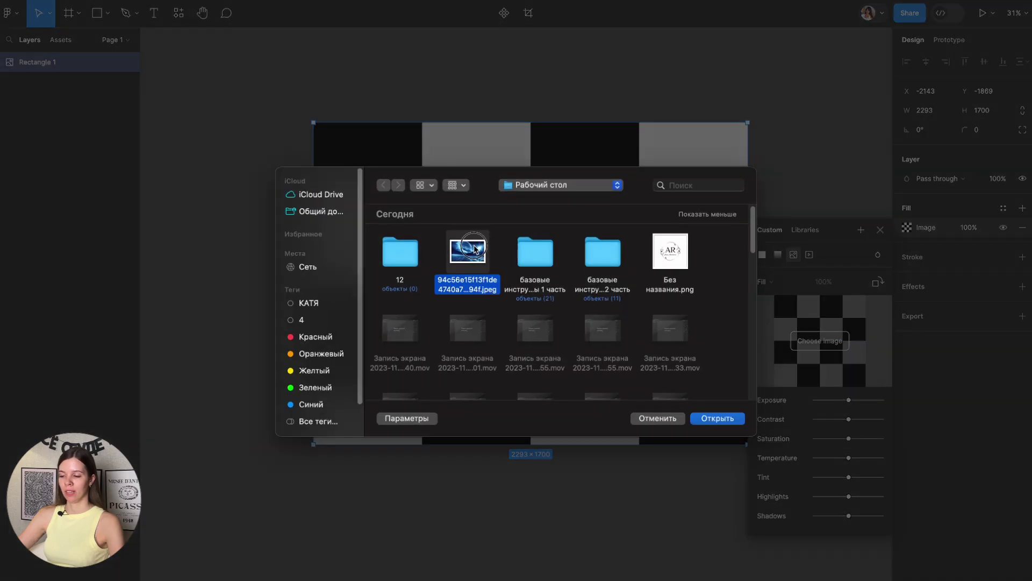
left_click(794, 129)
left_click_drag(678, 214, 655, 214)
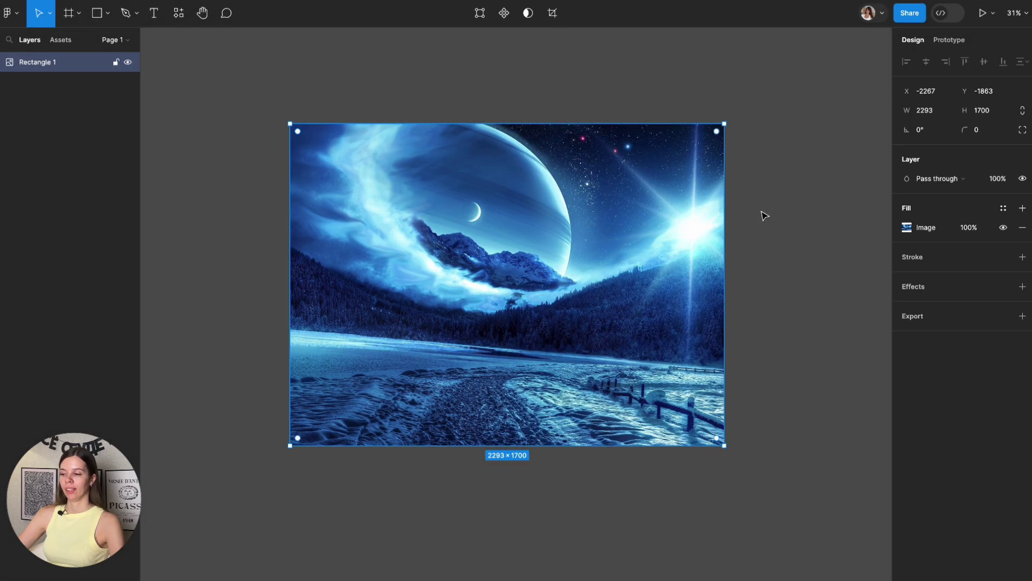
Try the image's Exposure and Shadows sliders, then bring up the Fill/Fit/Crop/Tile scaling list.
left_click(906, 228)
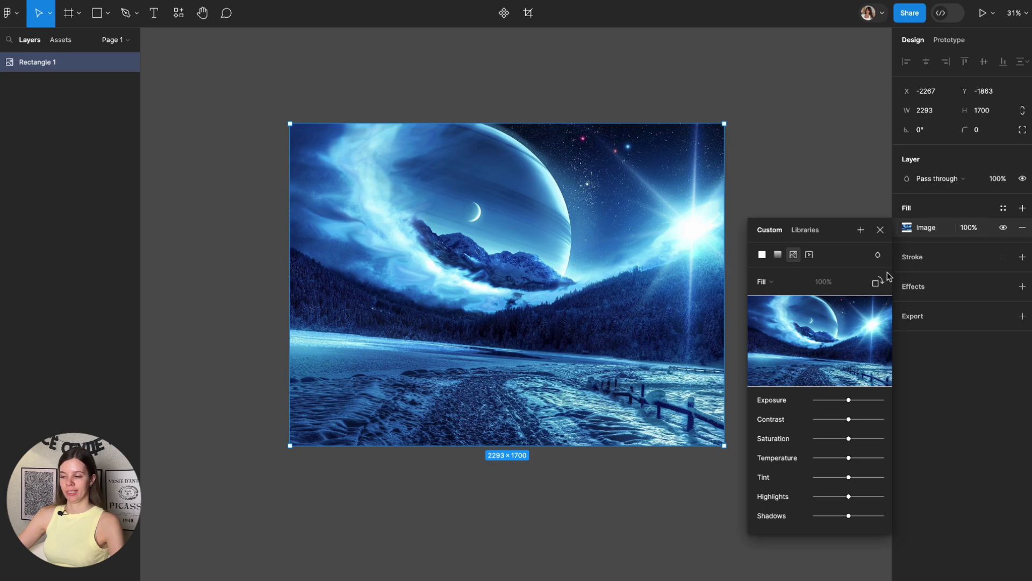
mouse_move(848, 400)
left_mouse_down()
mouse_move(825, 420)
mouse_move(848, 419)
mouse_move(849, 438)
mouse_move(869, 459)
mouse_move(832, 477)
mouse_move(848, 478)
left_mouse_up()
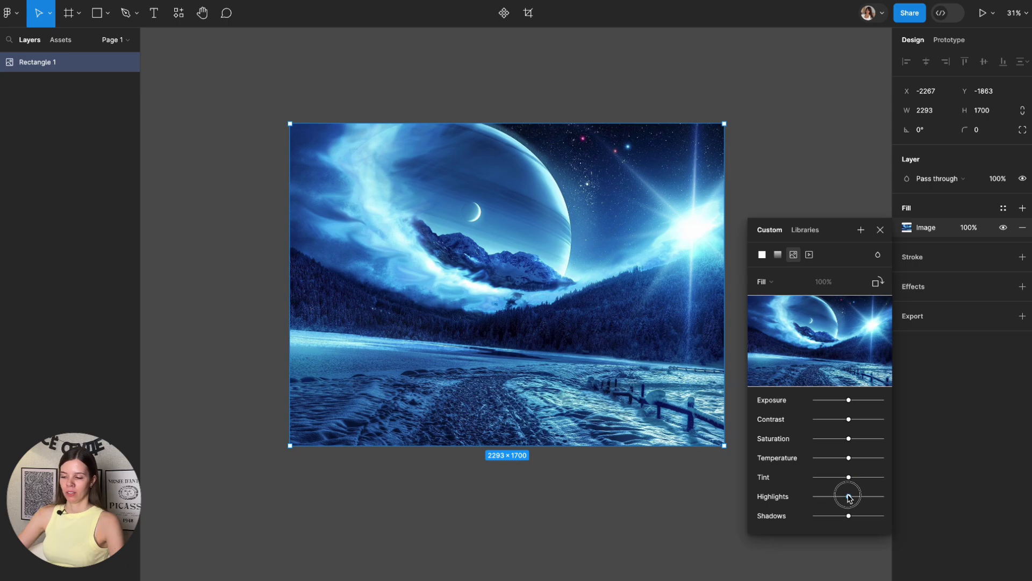
mouse_move(849, 515)
left_mouse_down()
mouse_move(875, 519)
mouse_move(849, 516)
left_mouse_up()
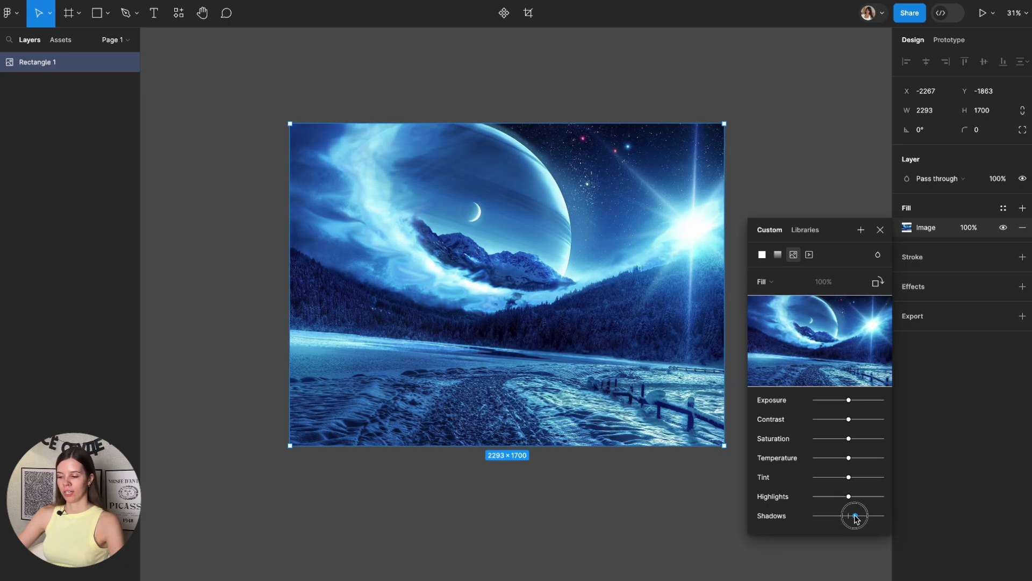
mouse_move(820, 340)
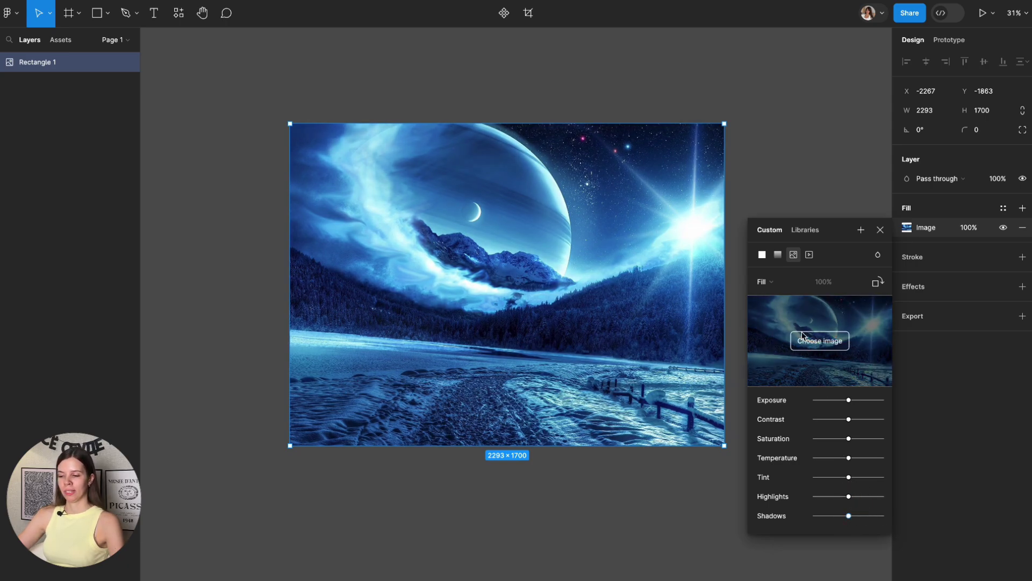
left_click(764, 282)
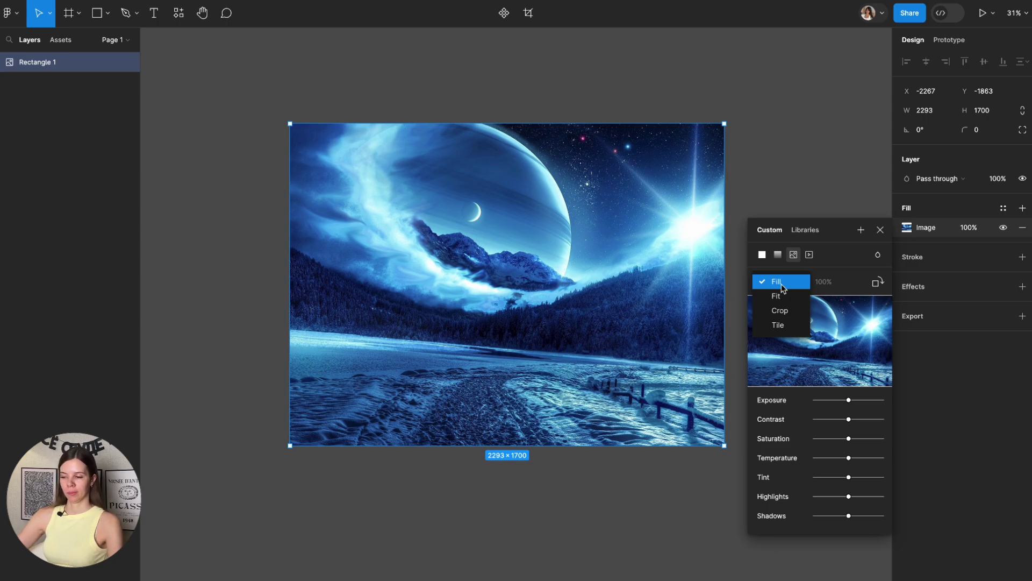
Try Fit then Fill, then crop the landscape image to an enlarged, closer view.
left_click(782, 297)
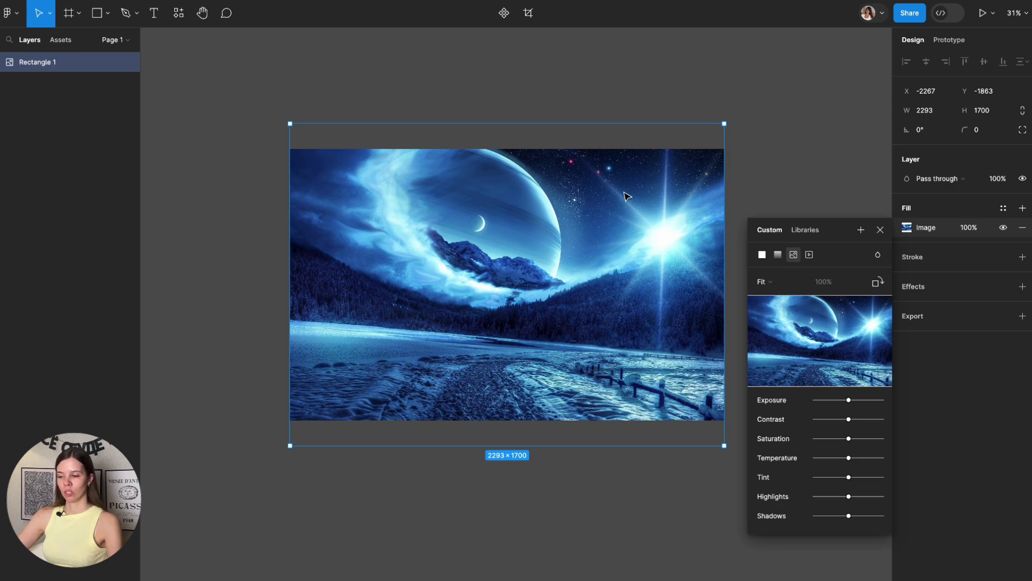
left_click(782, 282)
left_click(779, 269)
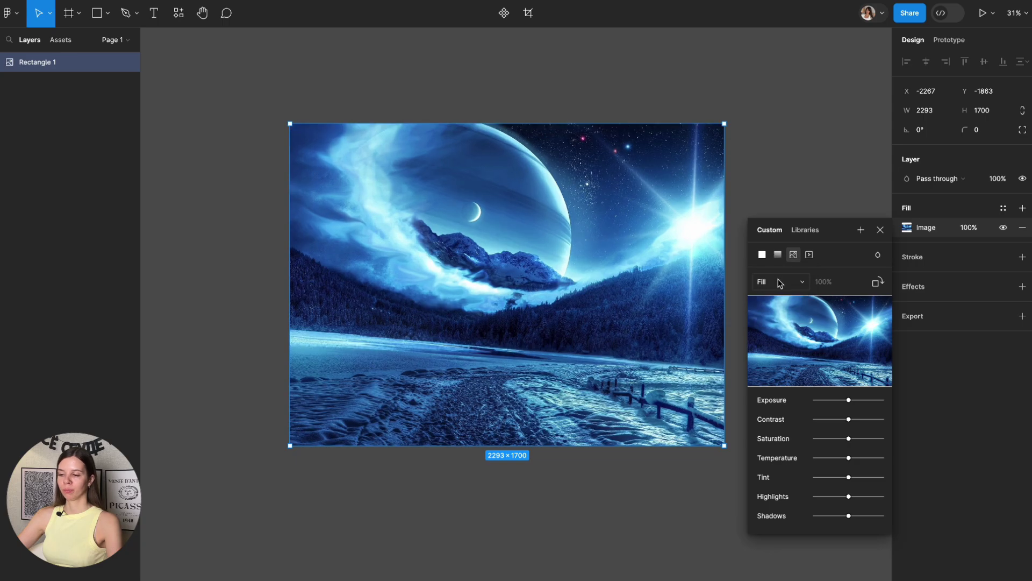
left_click(781, 311)
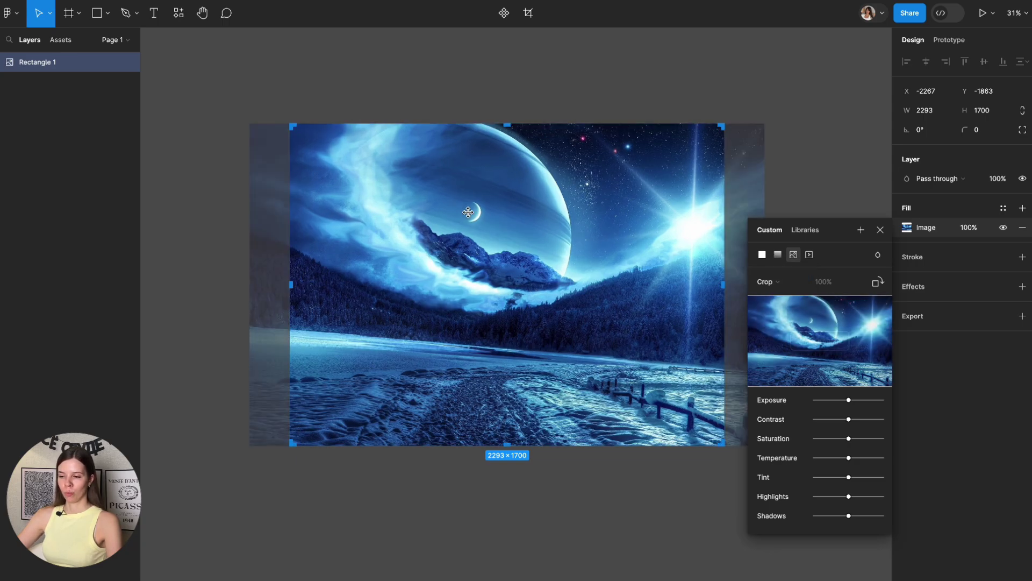
left_click_drag(766, 126, 851, 70)
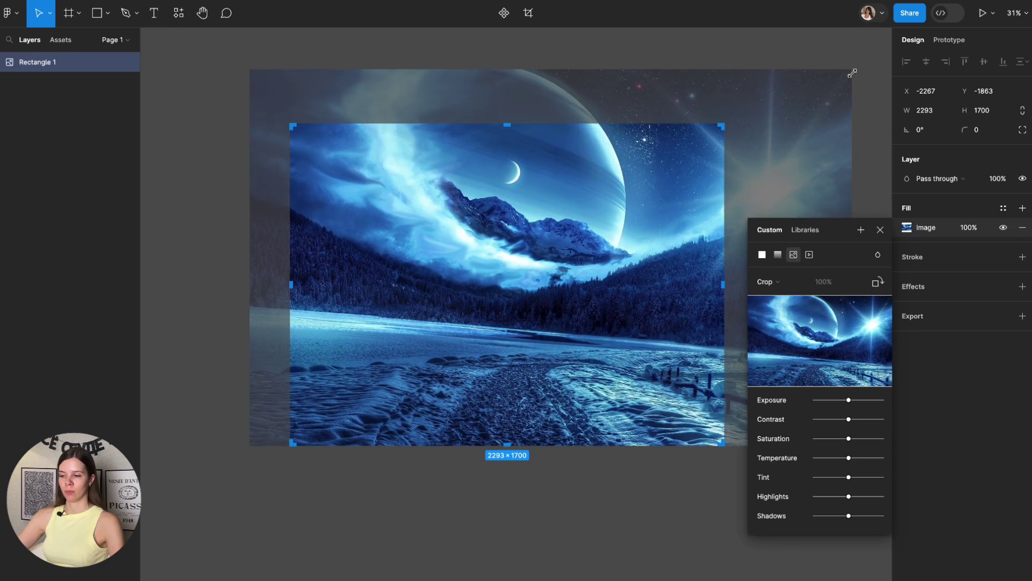
left_click_drag(249, 69, 200, 38)
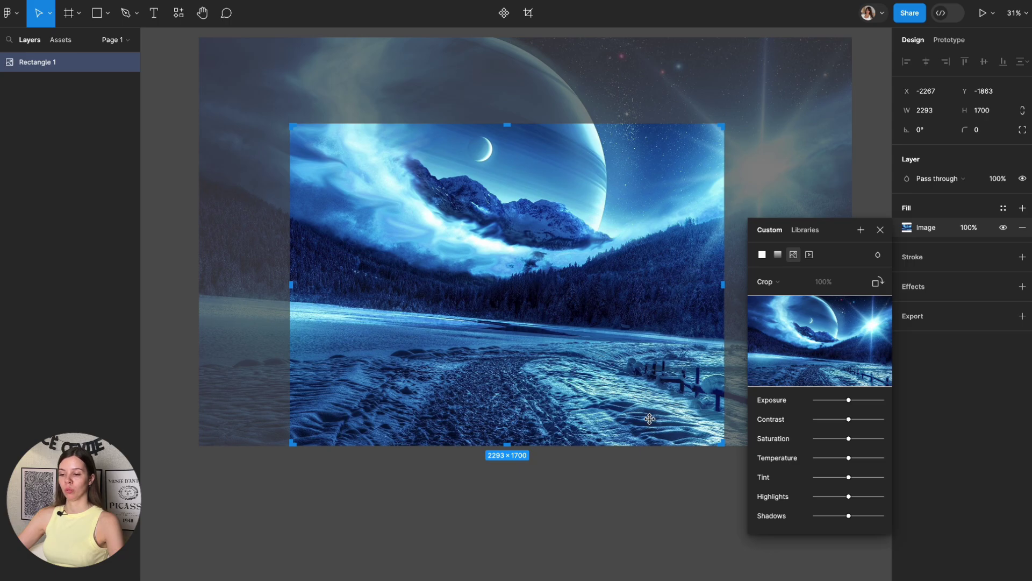
key("Return")
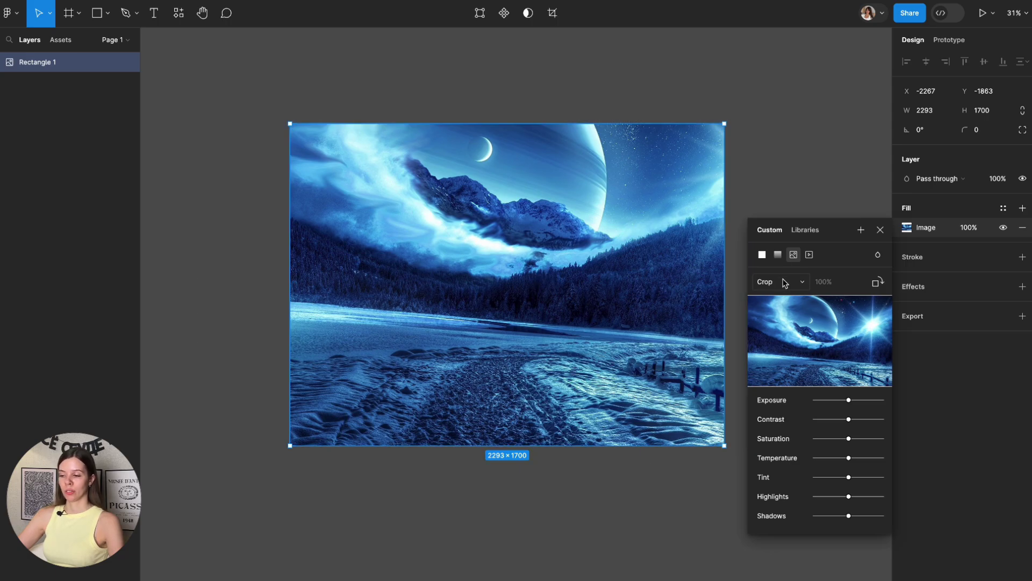
Tile the image at 50%, then undo to restore the single cropped image.
left_click(785, 283)
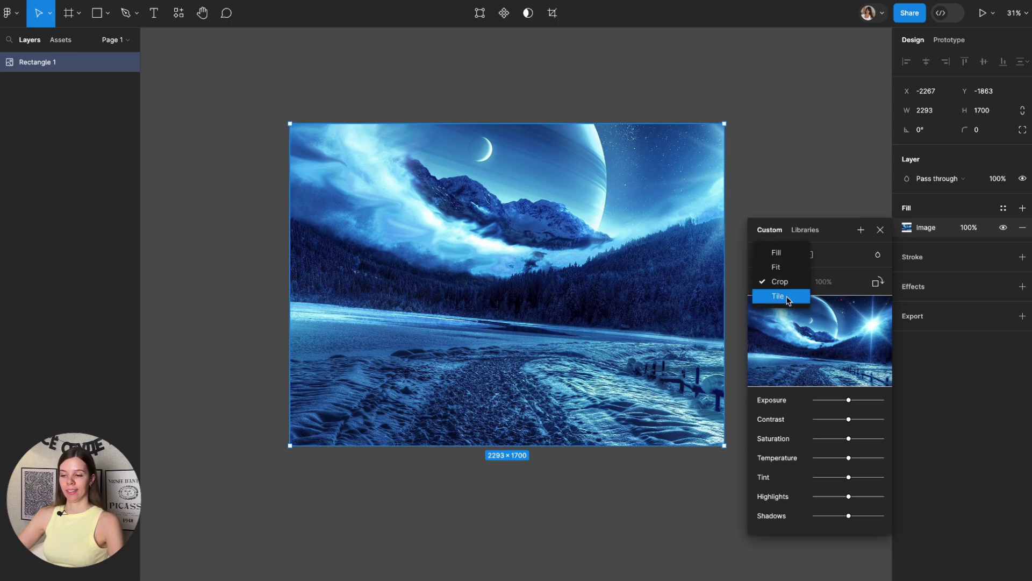
left_click(789, 299)
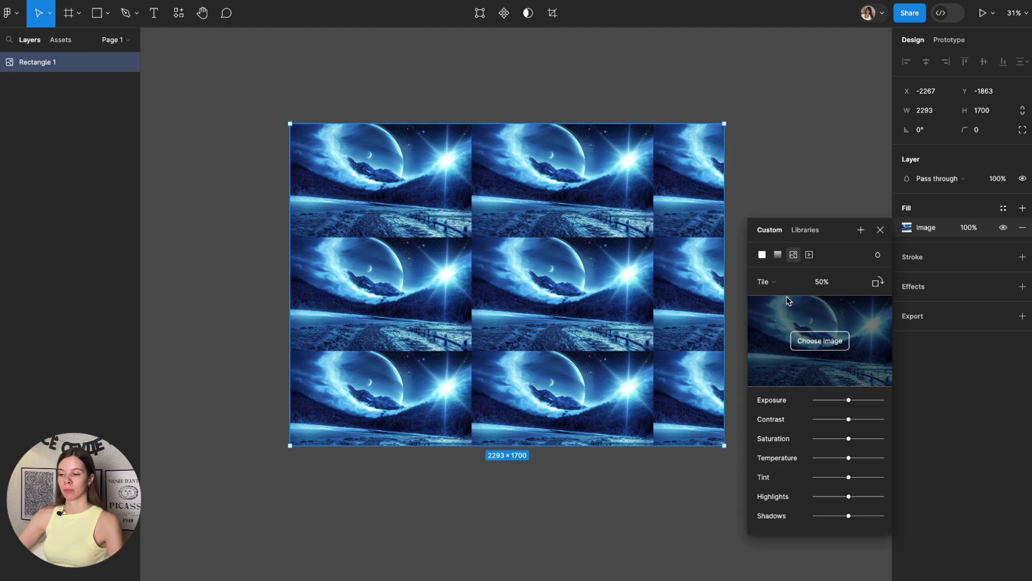
left_click(776, 198)
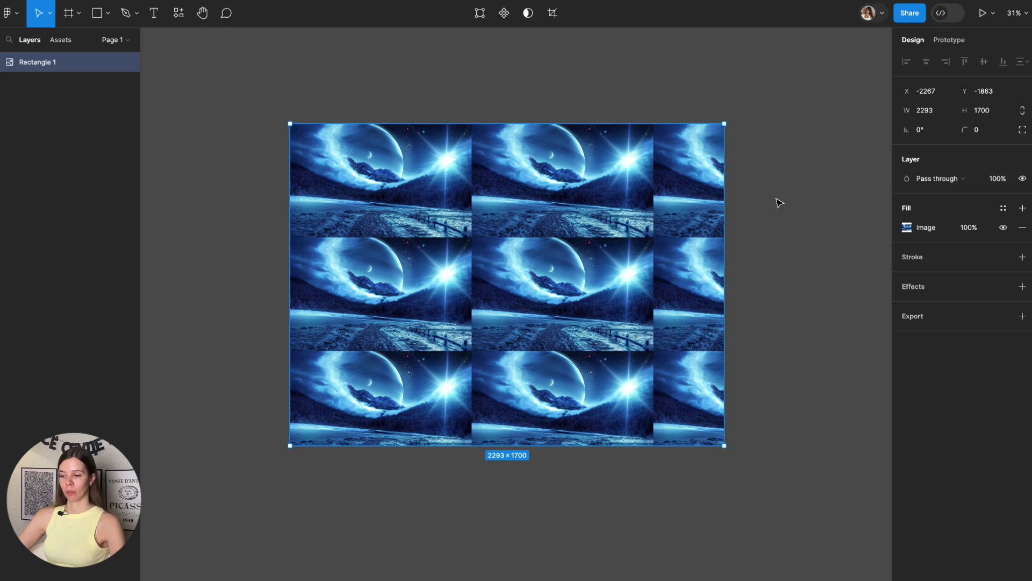
key("ctrl+z")
left_click(778, 202)
left_click(651, 244)
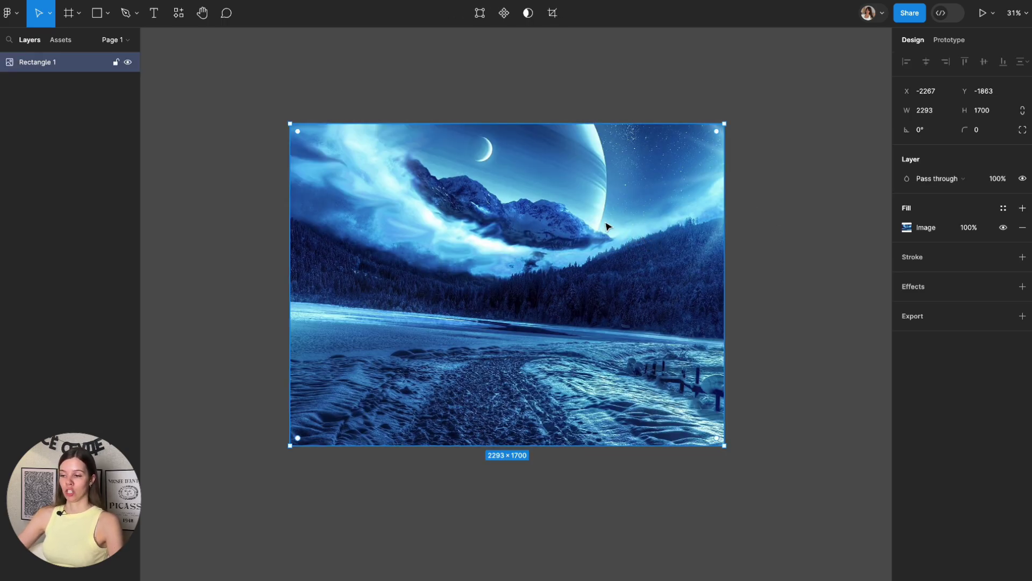
Flip the landscape image horizontally, try a 180° rotation, then undo that rotation.
left_click(11, 13)
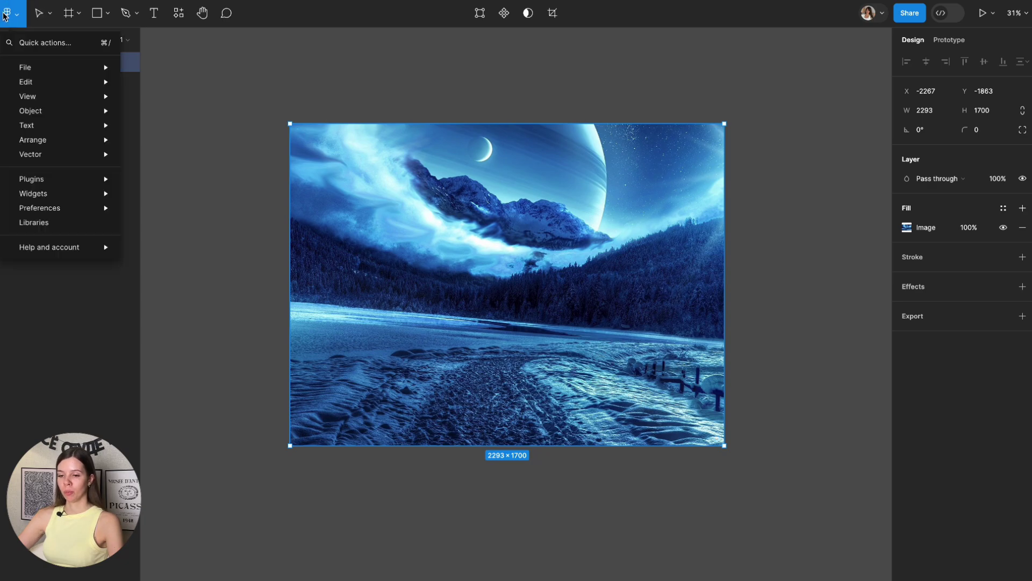
mouse_move(30, 111)
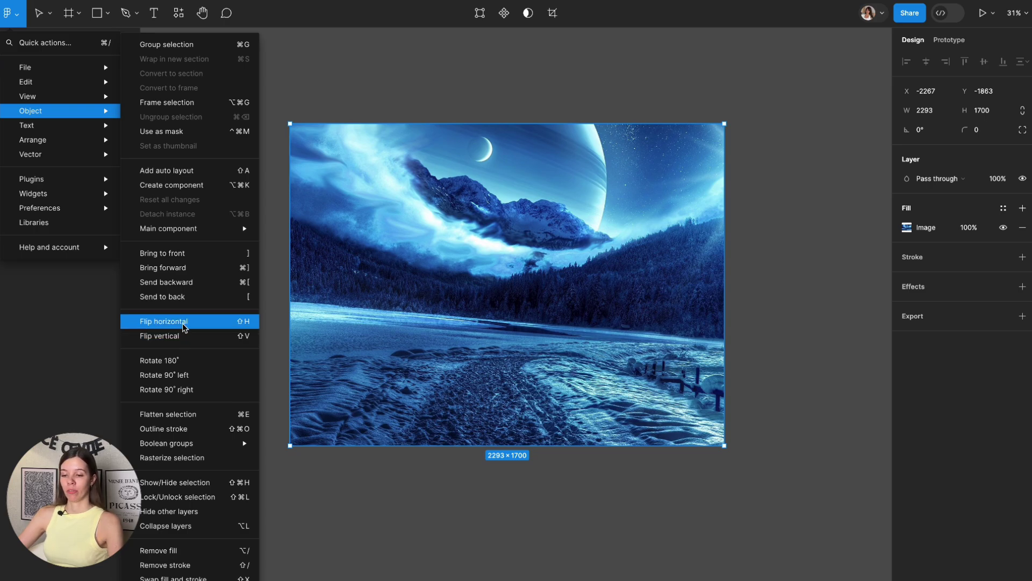
left_click(184, 327)
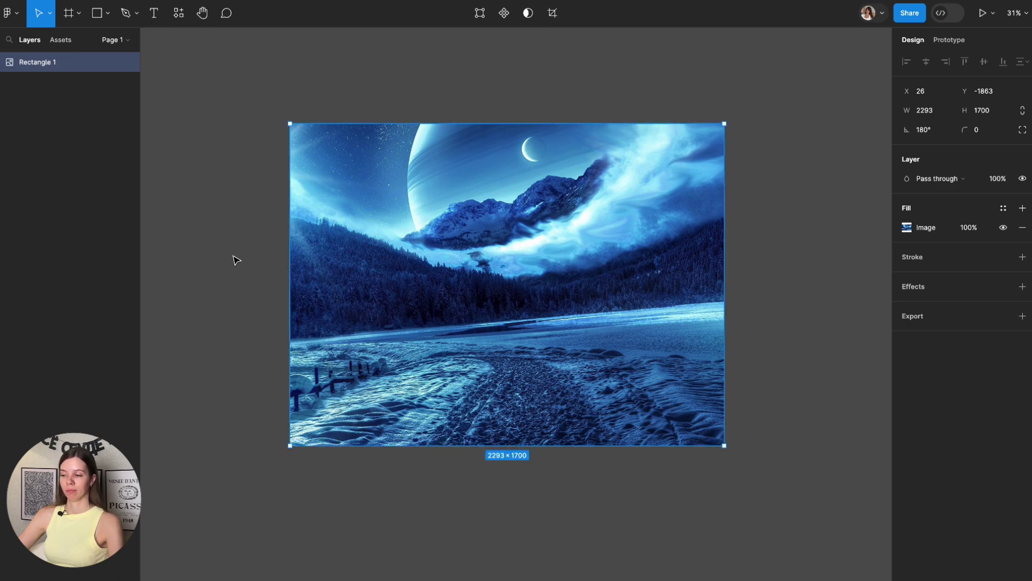
left_click(11, 13)
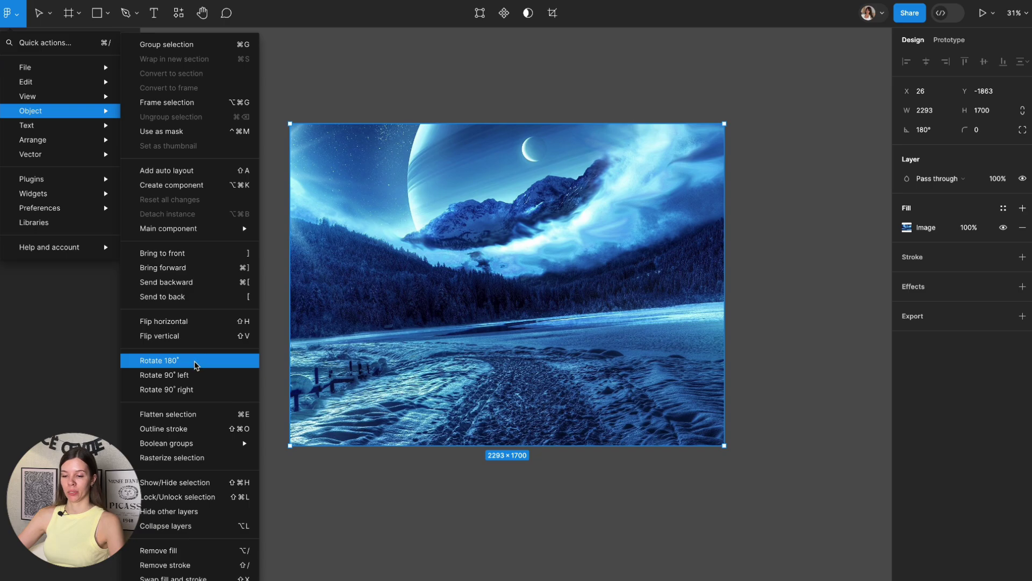
left_click(194, 360)
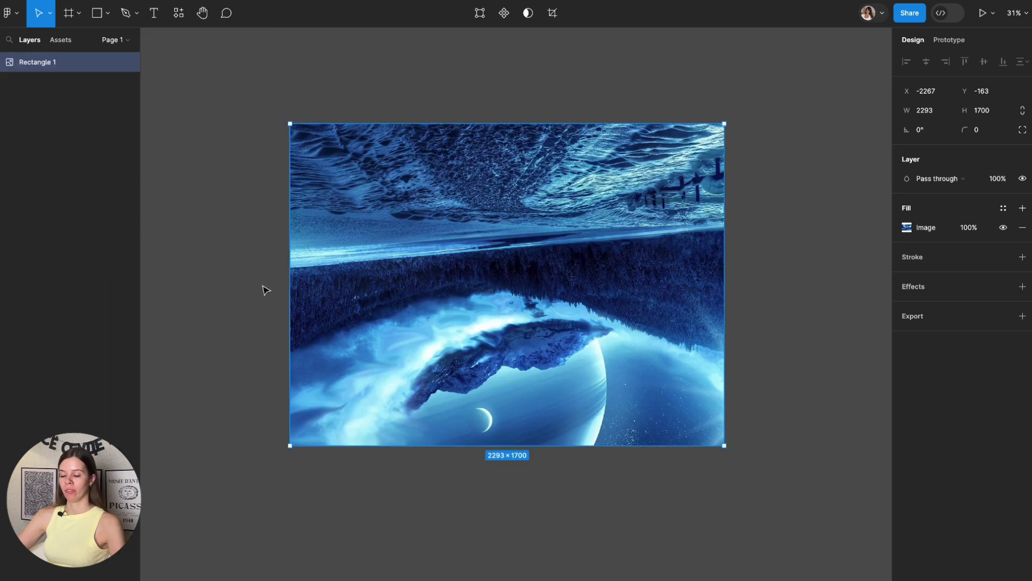
left_click(257, 267)
key("ctrl+z")
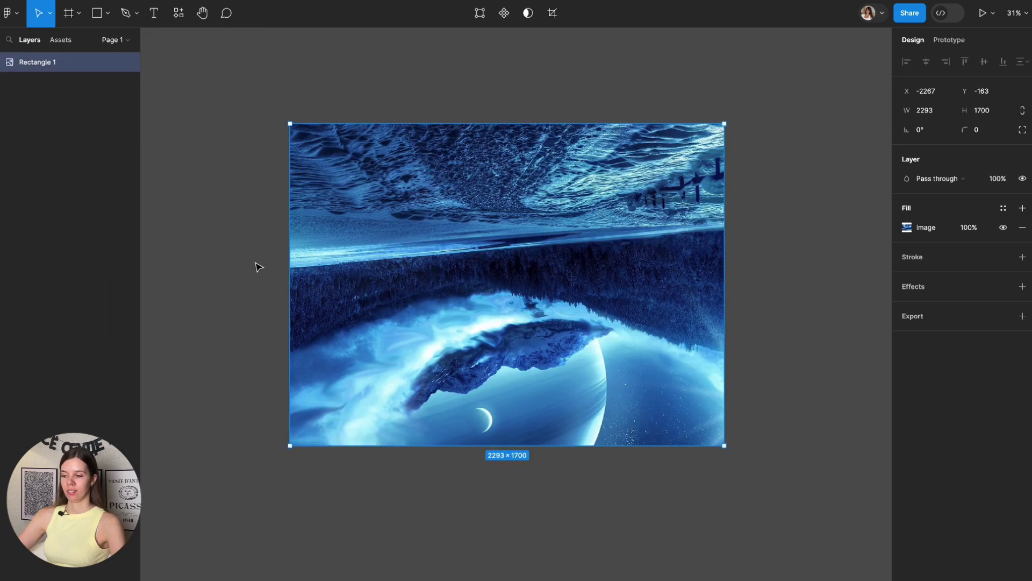
key("ctrl+z")
Rotate the image fill in 90° increments from the fill settings, three times.
left_click(928, 230)
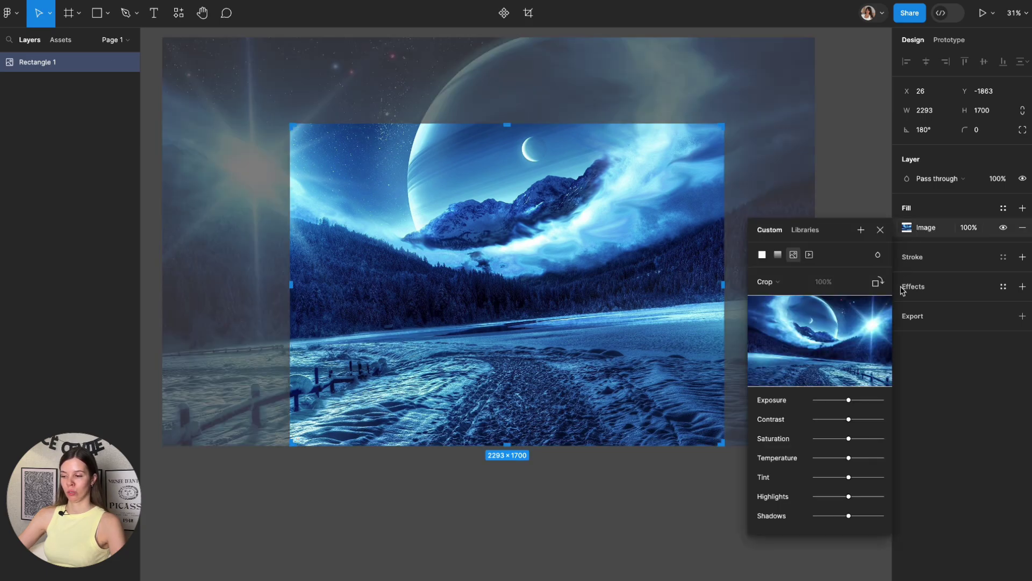
left_click(877, 283)
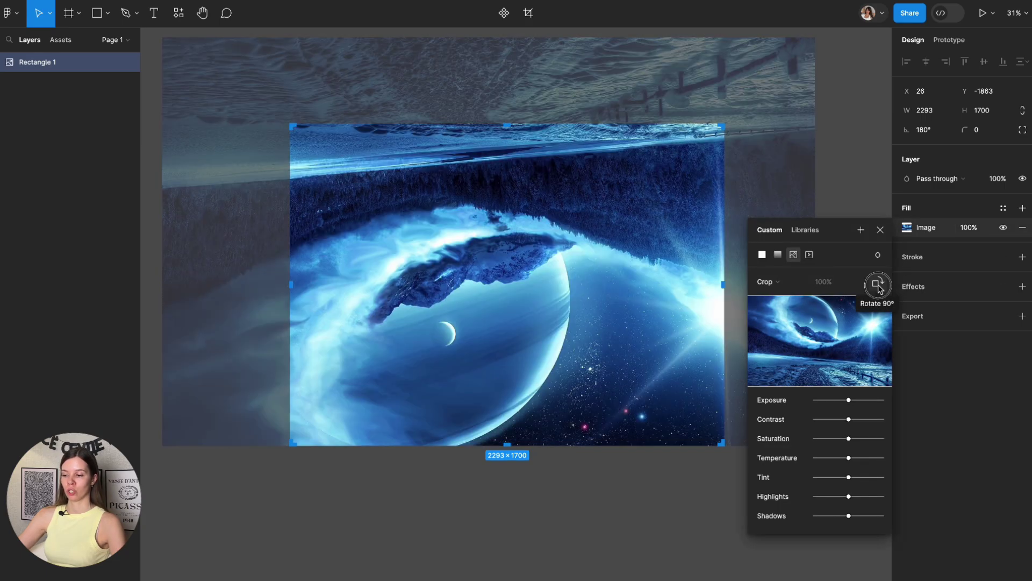
left_click(877, 283)
left_click(878, 283)
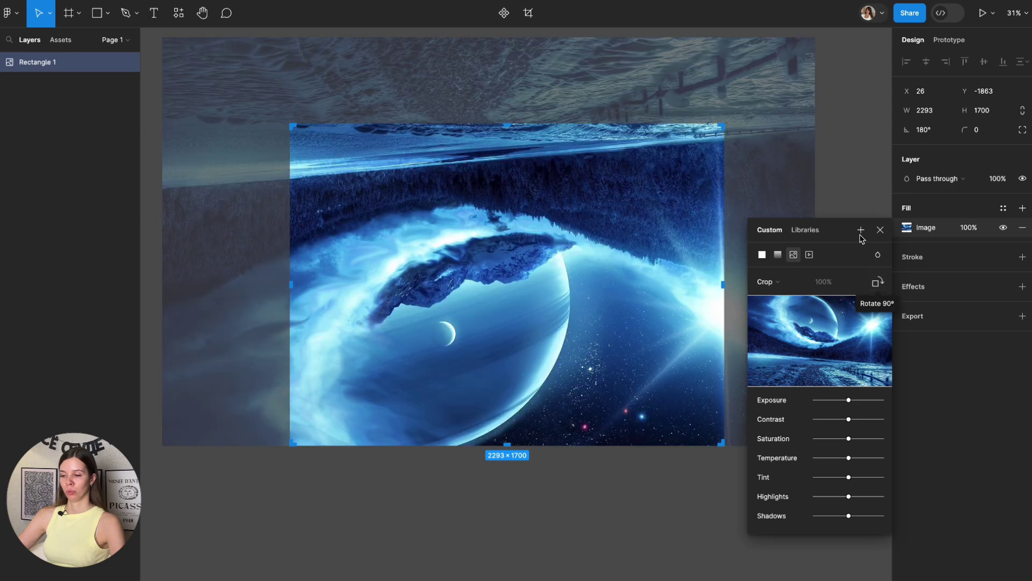
key("Escape")
key("Escape")
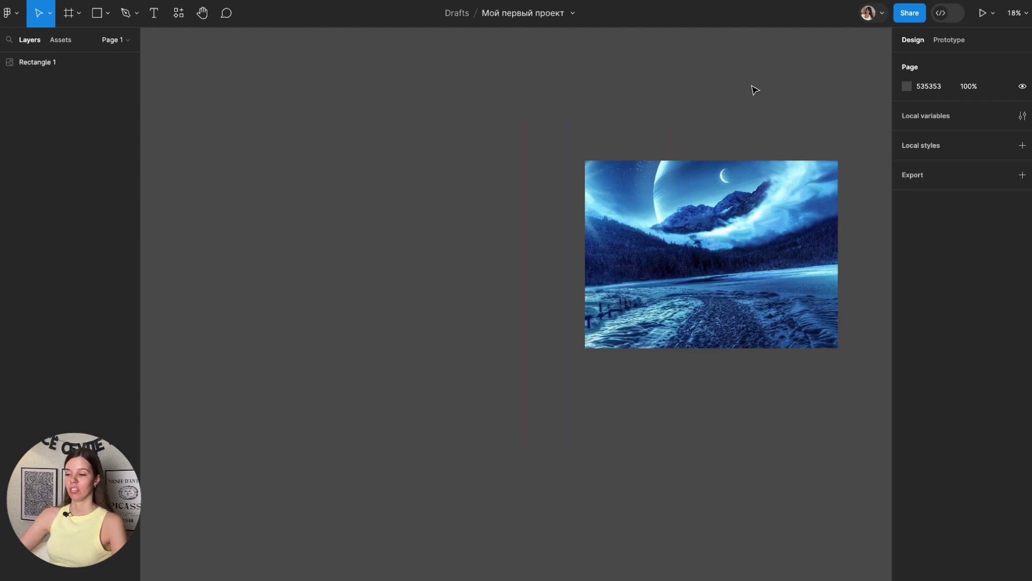
Alt-drag a copy of the image rectangle to the left, replacing its image with a solid FFC85C fill.
left_click(734, 218)
left_click_drag(751, 225, 469, 230, "alt")
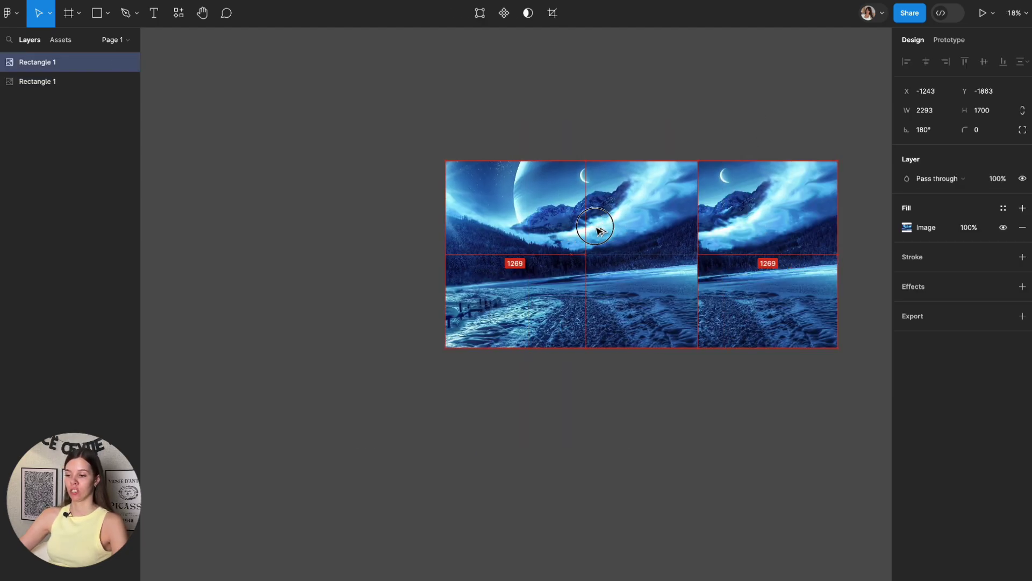
left_click(1022, 227)
left_click(1023, 209)
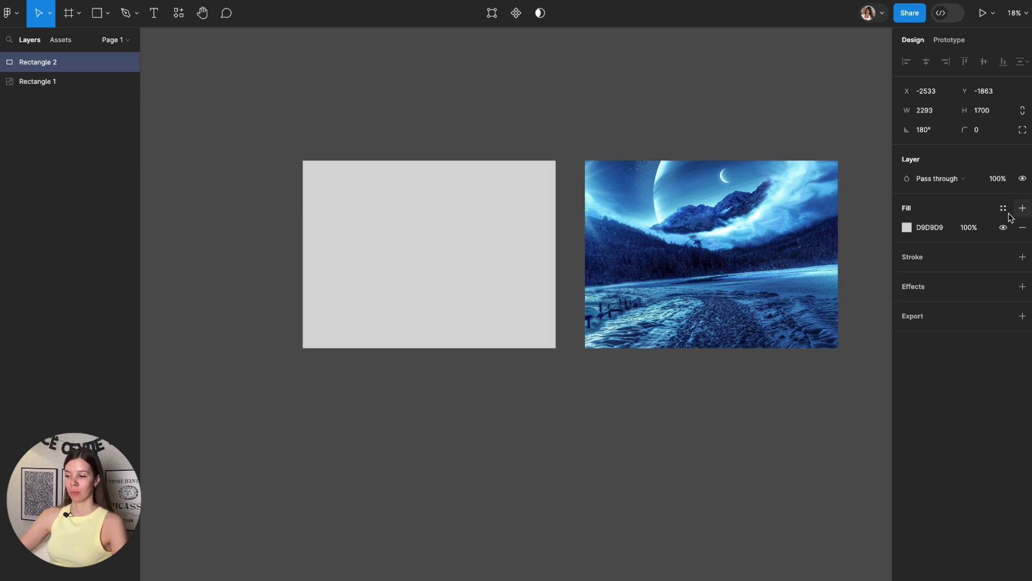
left_click(907, 227)
left_click(795, 426)
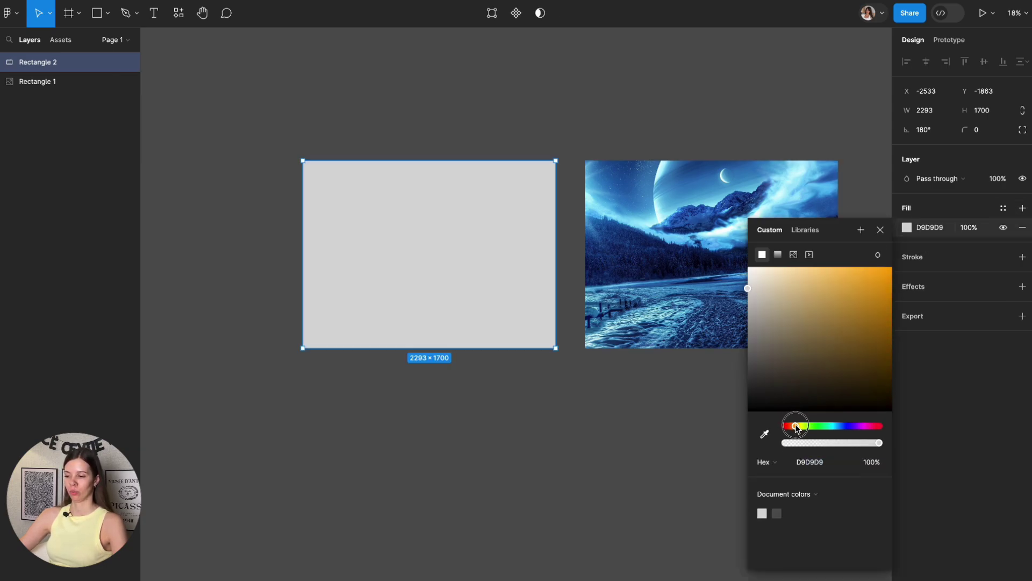
left_click_drag(848, 286, 842, 255)
left_click(599, 102)
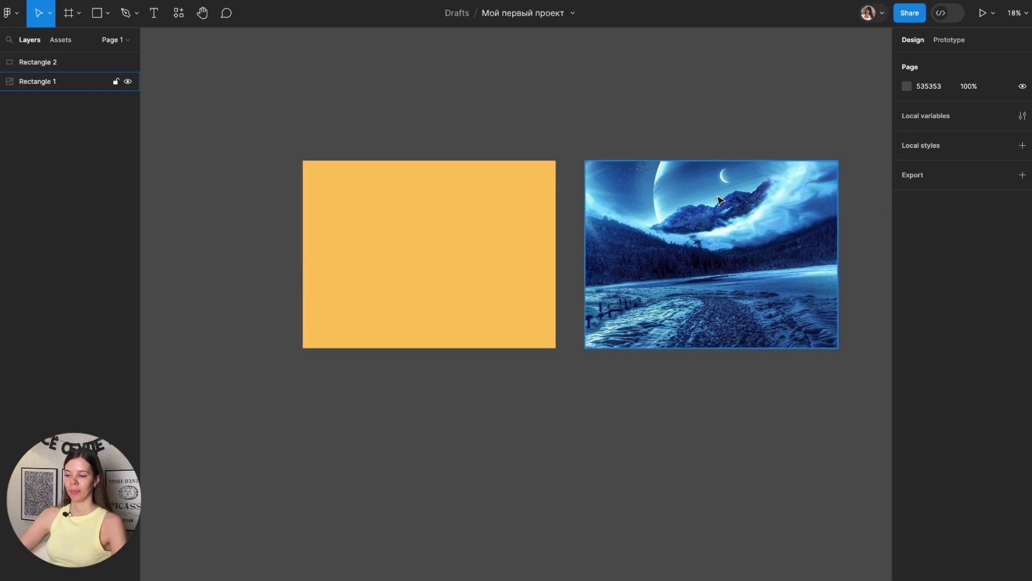
Move the landscape image onto the yellow rectangle and order its layer above it.
left_click_drag(709, 237, 461, 233)
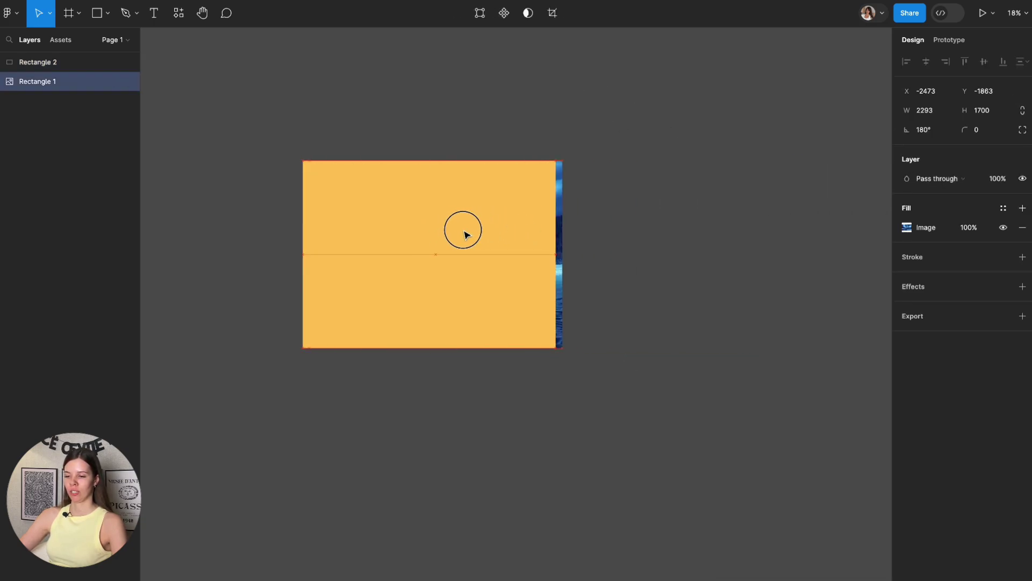
left_click_drag(66, 82, 62, 61)
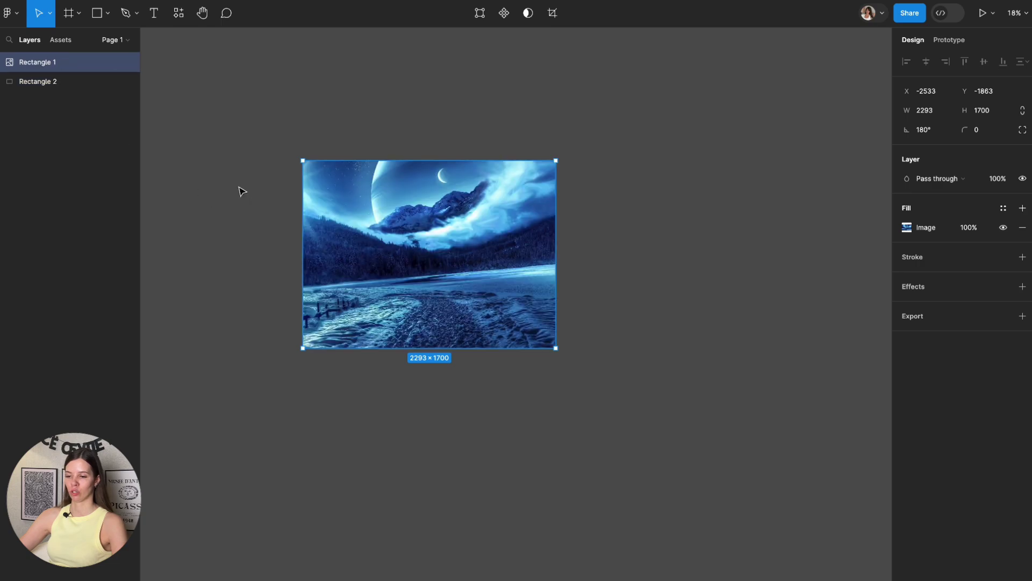
scroll(237, 192, "up", 5)
left_click(768, 374)
left_click(592, 267)
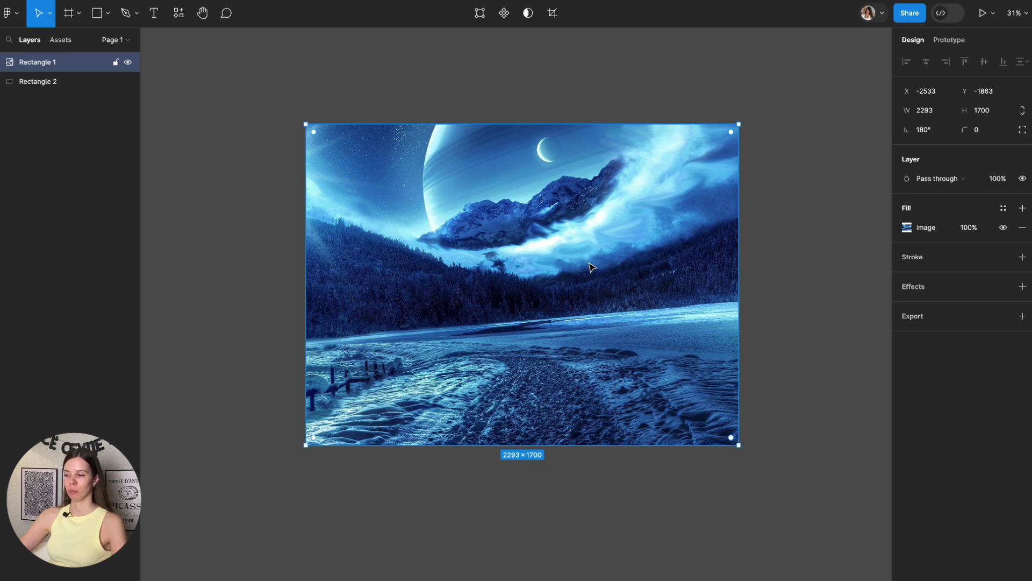
left_click(932, 179)
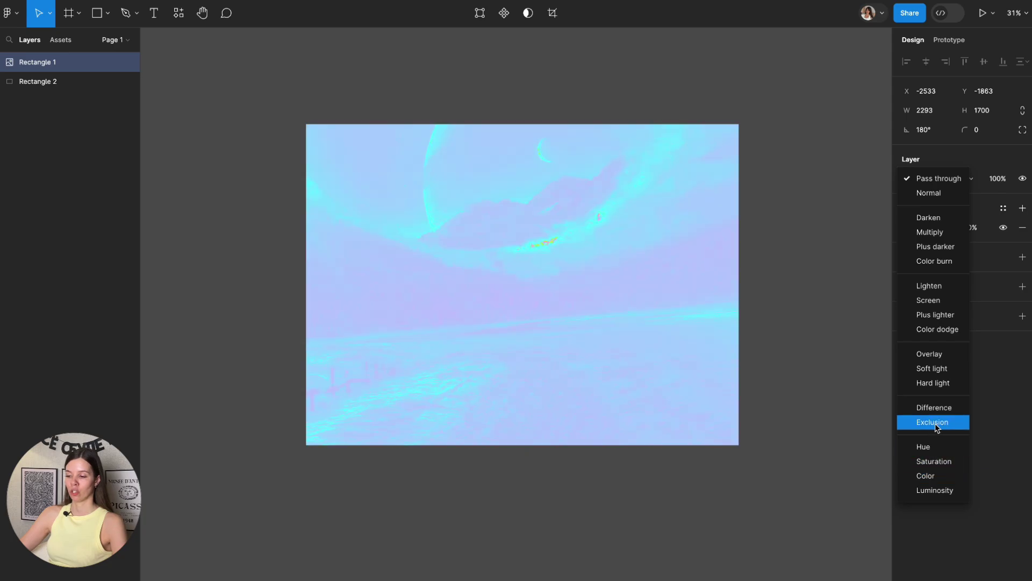
left_click(997, 271)
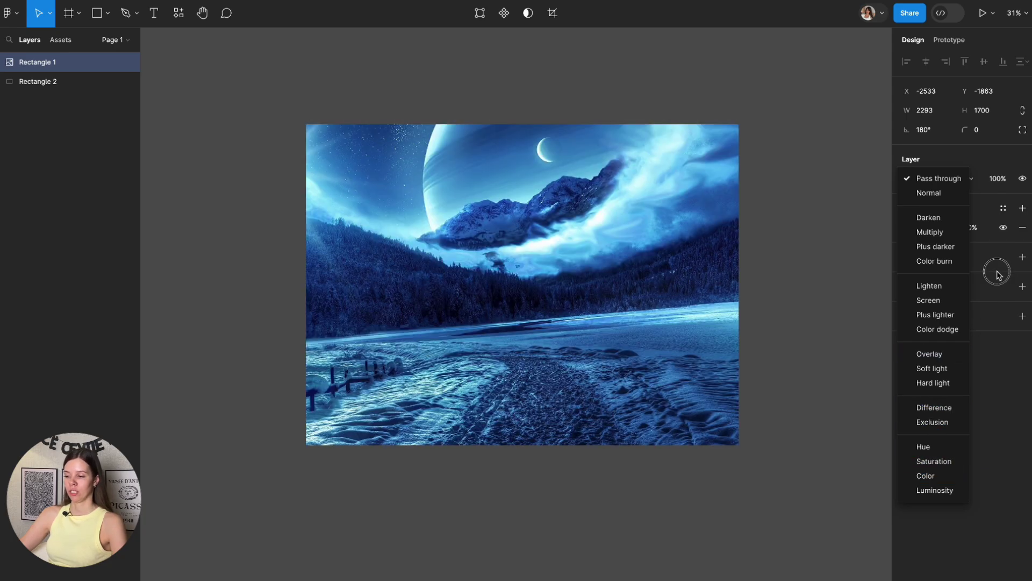
left_click(929, 229)
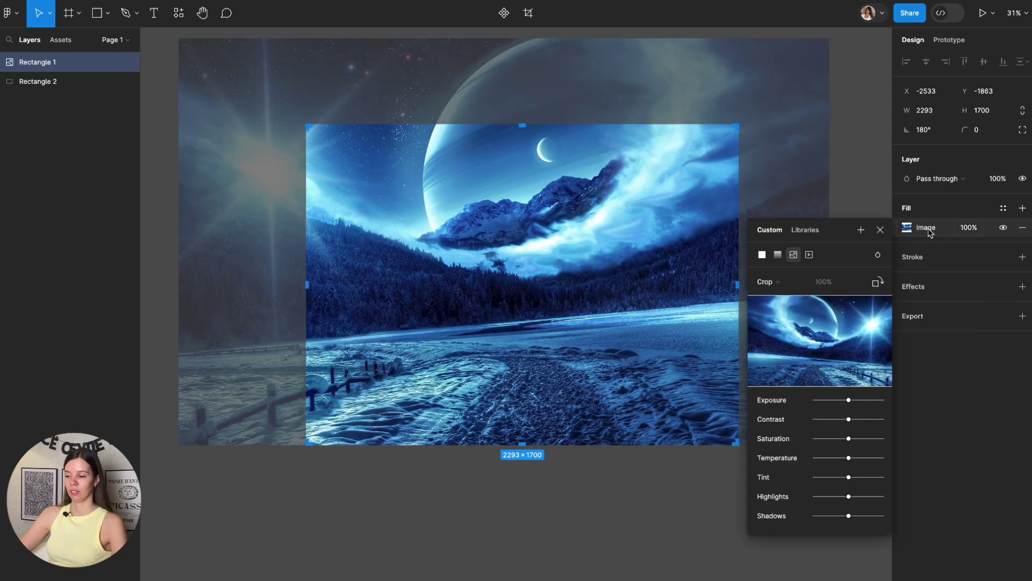
left_click(878, 255)
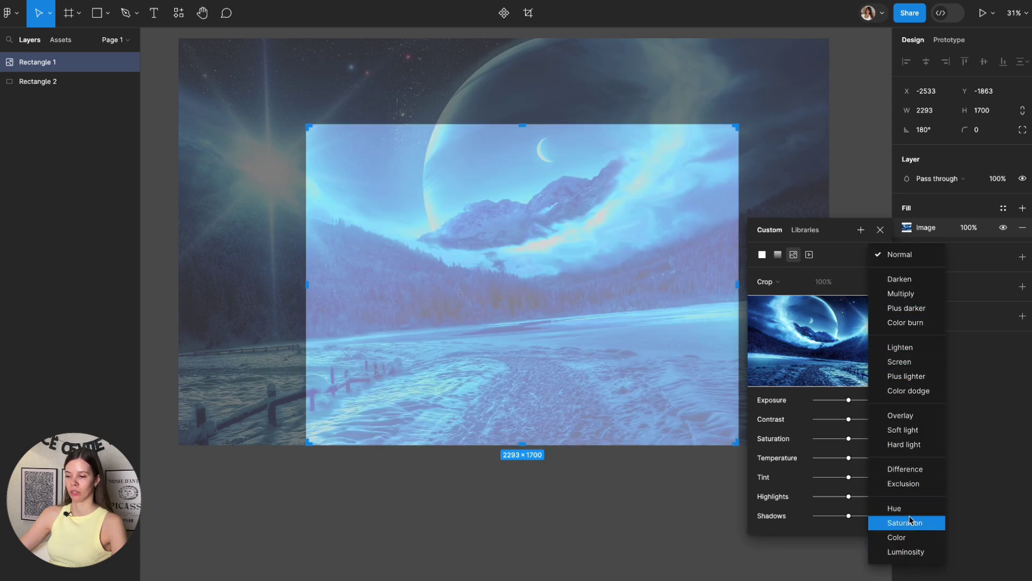
left_click(939, 182)
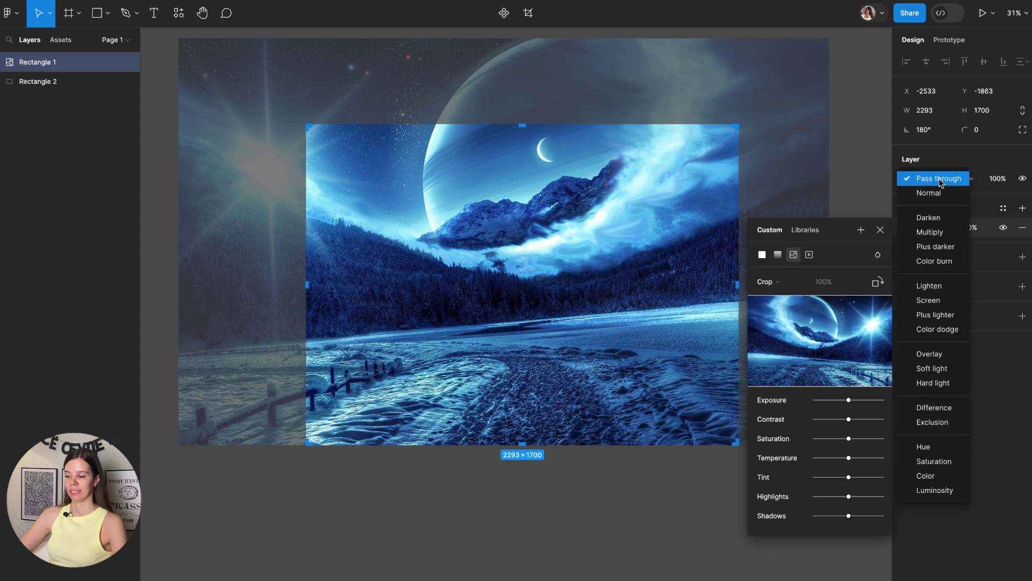